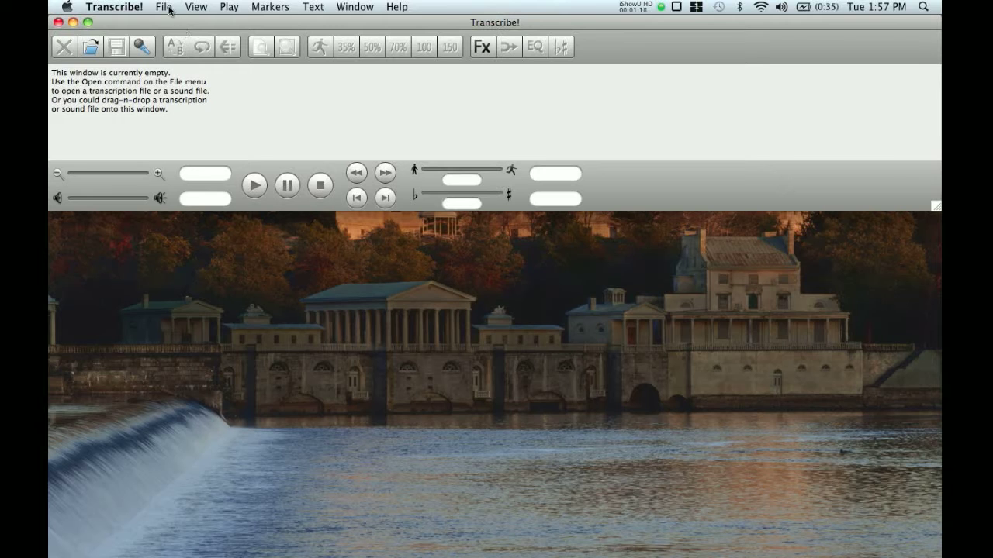
Open the recording ISUHD113.mov from the iShowU HD folder and close its separate video window
{"action": "left_click", "coordinate": [165, 7]}
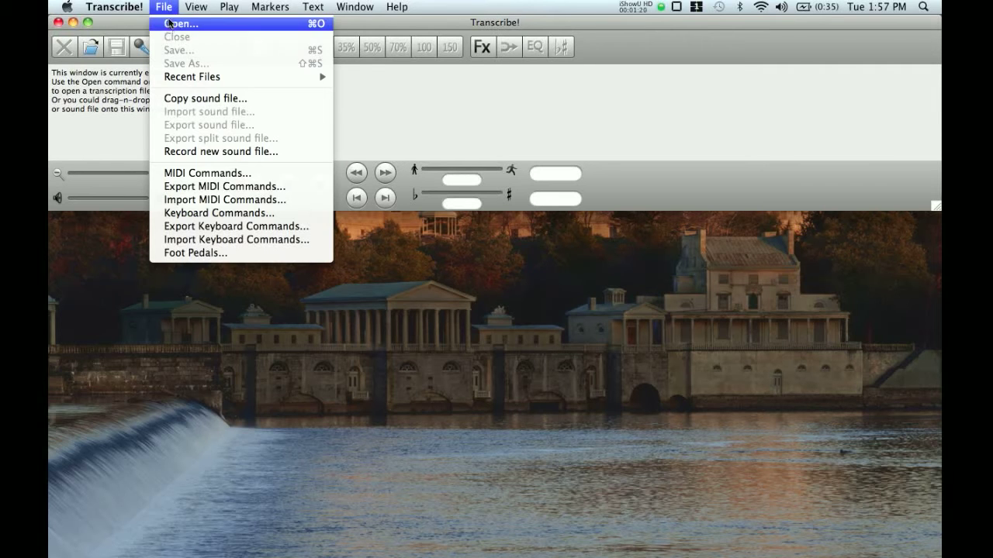
{"action": "left_click", "coordinate": [167, 25]}
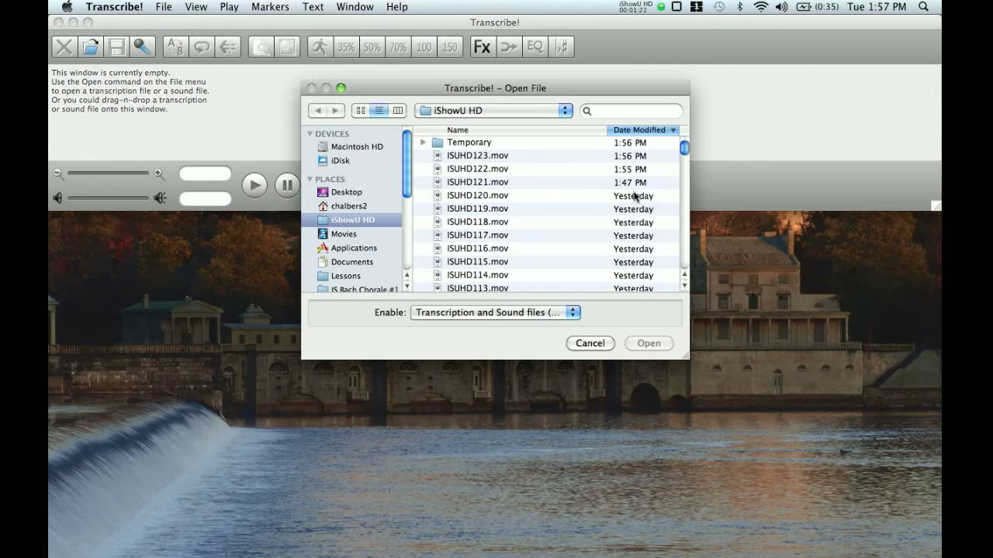
{"action": "scroll", "coordinate": [532, 249], "scroll_direction": "down", "scroll_amount": 2}
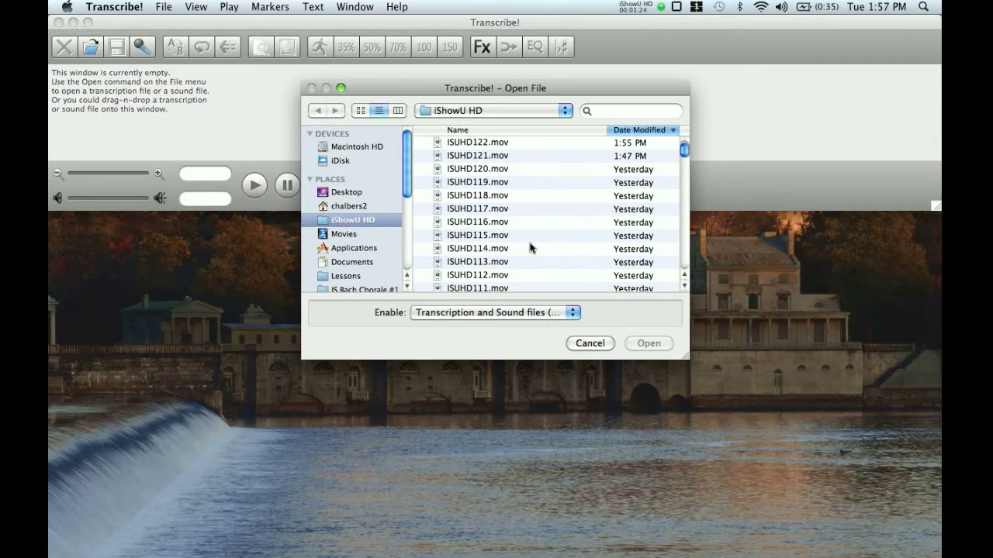
{"action": "left_click", "coordinate": [466, 266]}
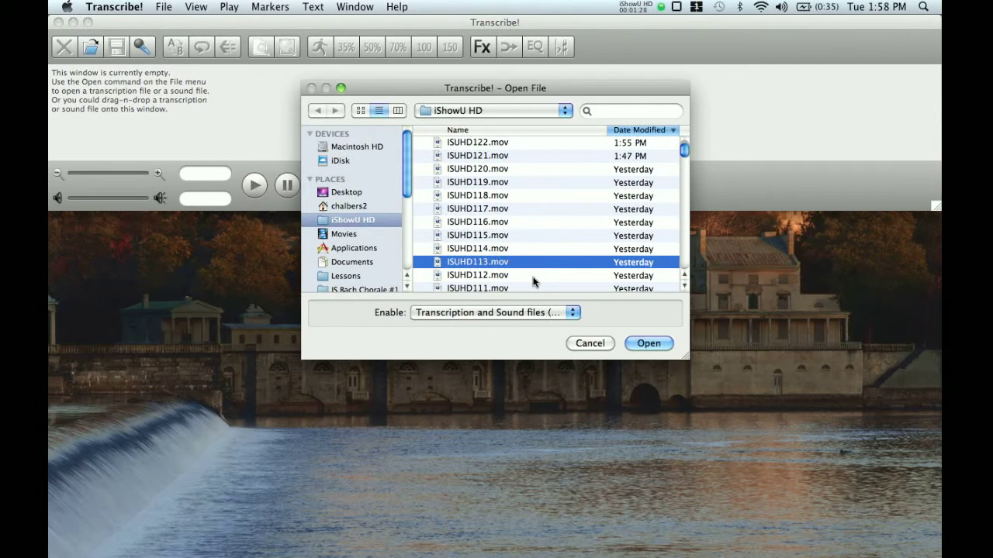
{"action": "key", "text": "Return"}
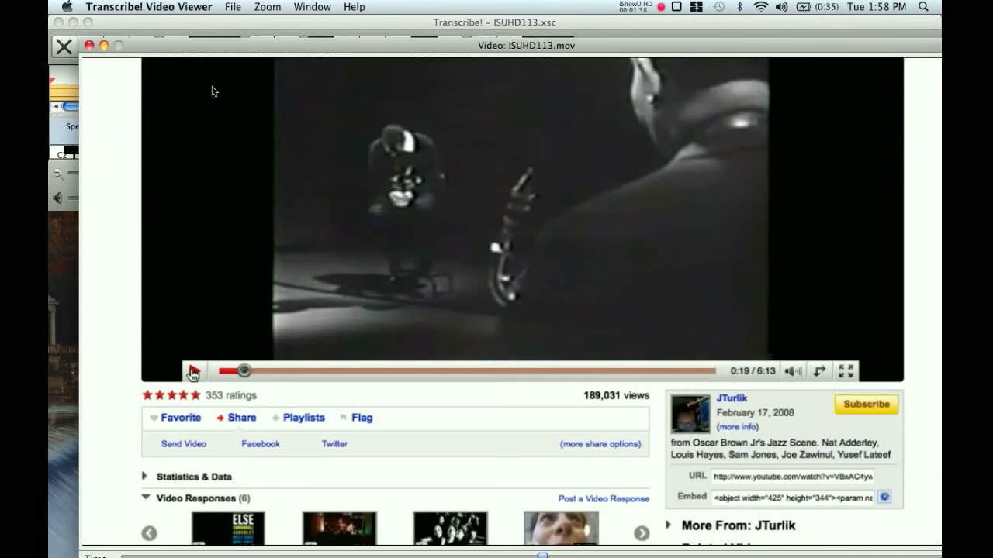
{"action": "left_click", "coordinate": [88, 45]}
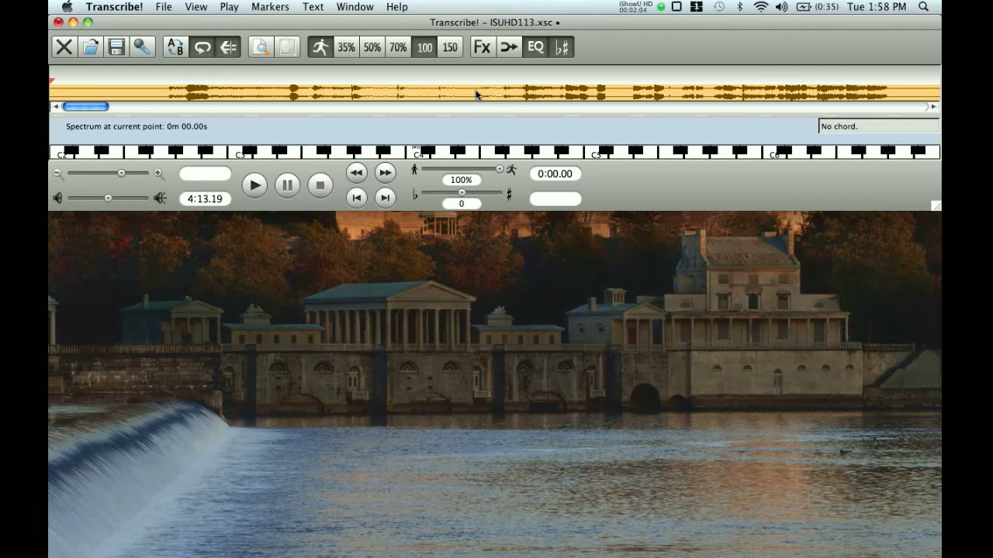
Examine the note spectrum at several points of the waveform around the silent gap, including 0:14.98, 0:13.51 and 0:12.18
{"action": "scroll", "coordinate": [520, 84], "scroll_direction": "right", "scroll_amount": 5}
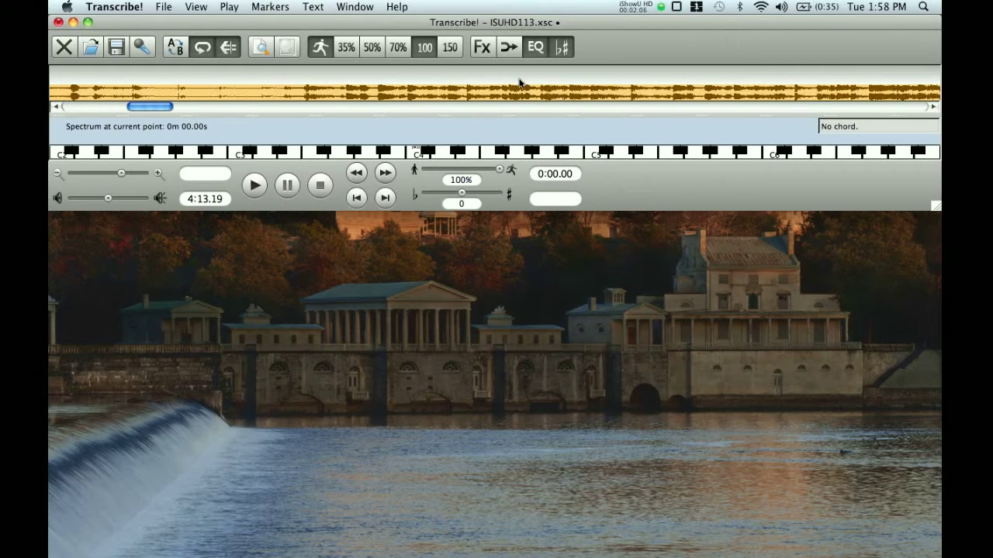
{"action": "scroll", "coordinate": [473, 92], "scroll_direction": "left", "scroll_amount": 3}
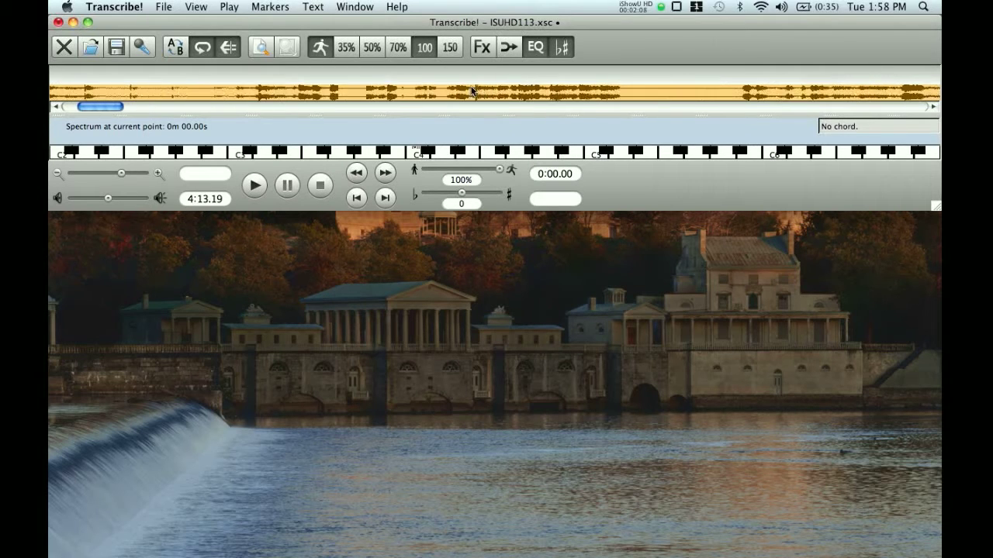
{"action": "scroll", "coordinate": [470, 92], "scroll_direction": "left", "scroll_amount": 5}
{"action": "scroll", "coordinate": [470, 92], "scroll_direction": "right", "scroll_amount": 4}
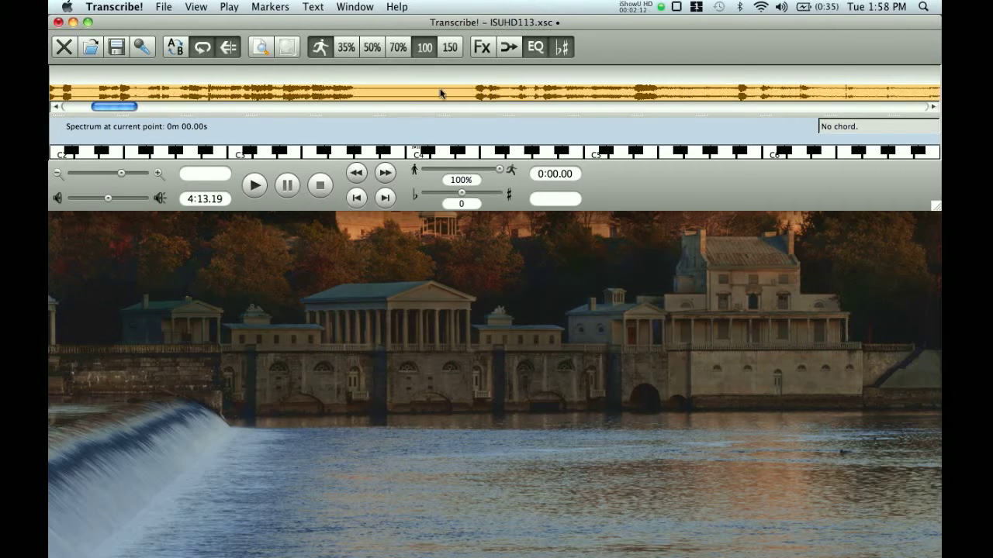
{"action": "left_click", "coordinate": [467, 94]}
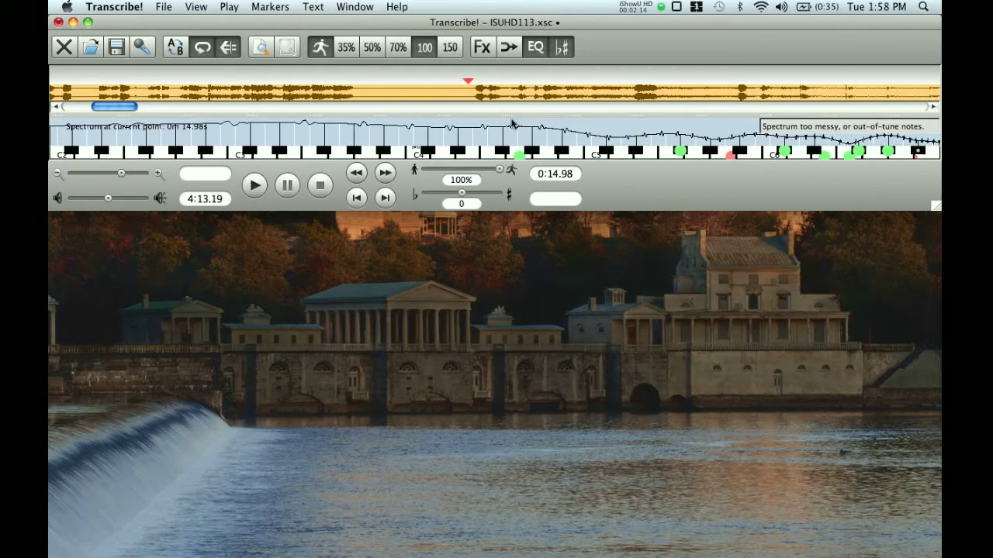
{"action": "left_click", "coordinate": [375, 93]}
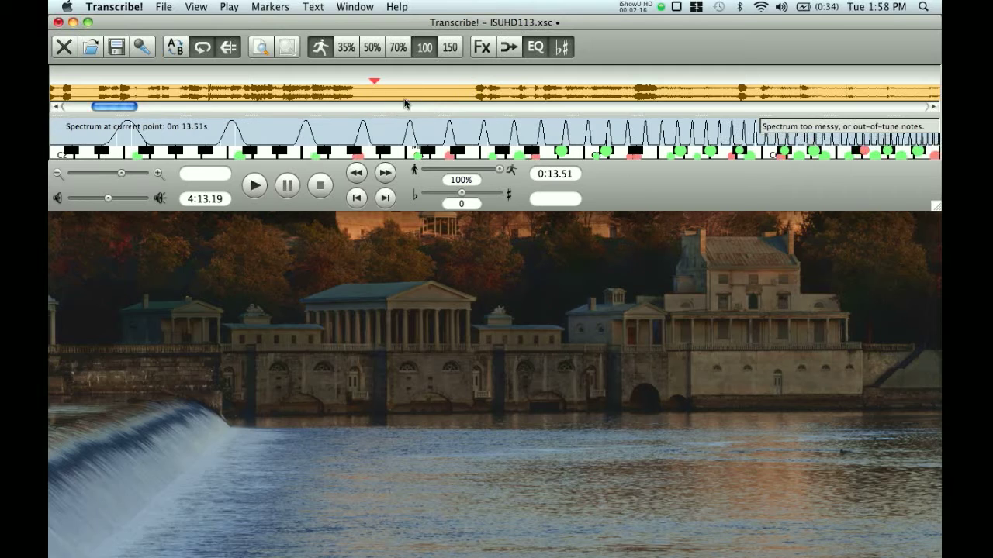
{"action": "left_click", "coordinate": [290, 93]}
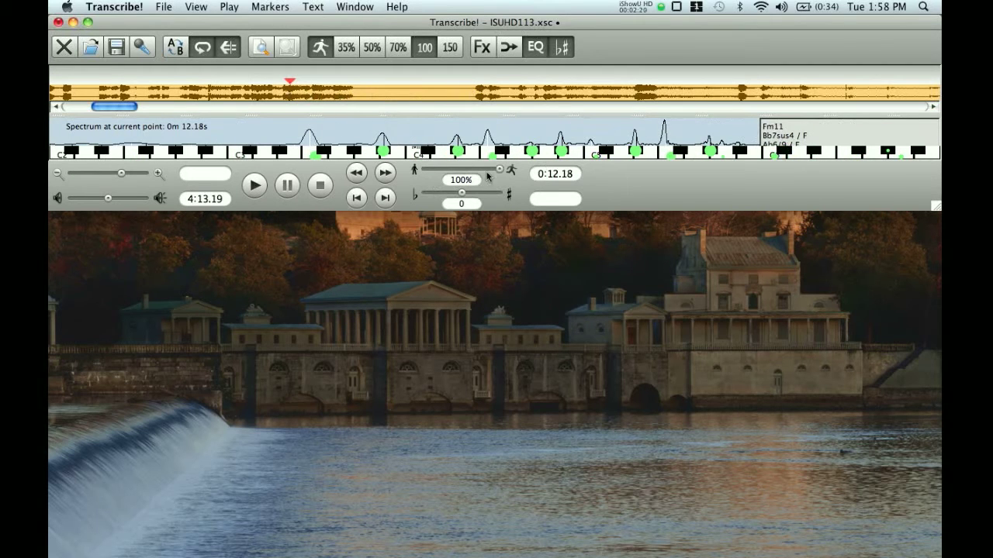
Enlarge the window, then select and loop the 0.90-second passage starting at 0:18.12, comparing it with the C5 piano note
{"action": "left_click_drag", "start_coordinate": [936, 211], "coordinate": [936, 387]}
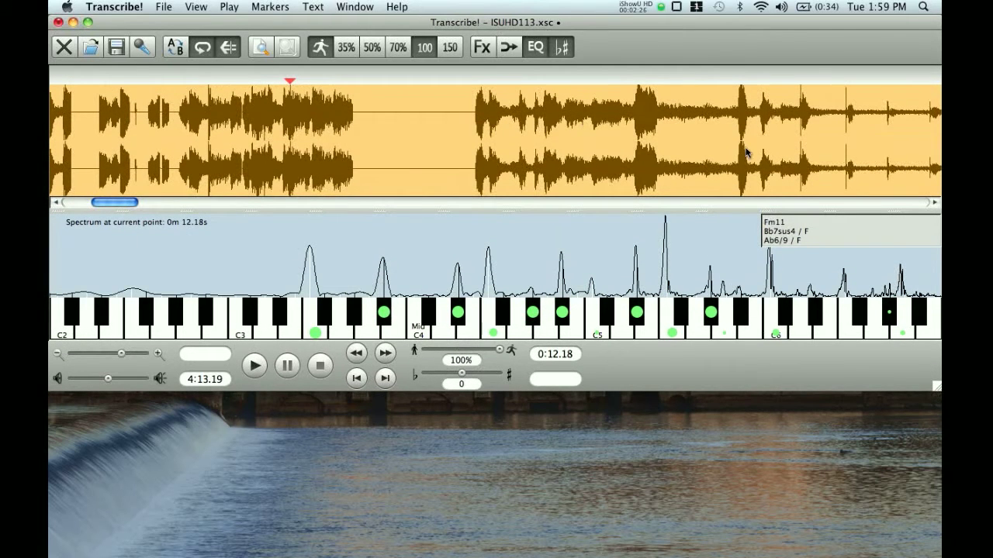
{"action": "left_click", "coordinate": [667, 130]}
{"action": "left_click_drag", "start_coordinate": [667, 131], "coordinate": [726, 132]}
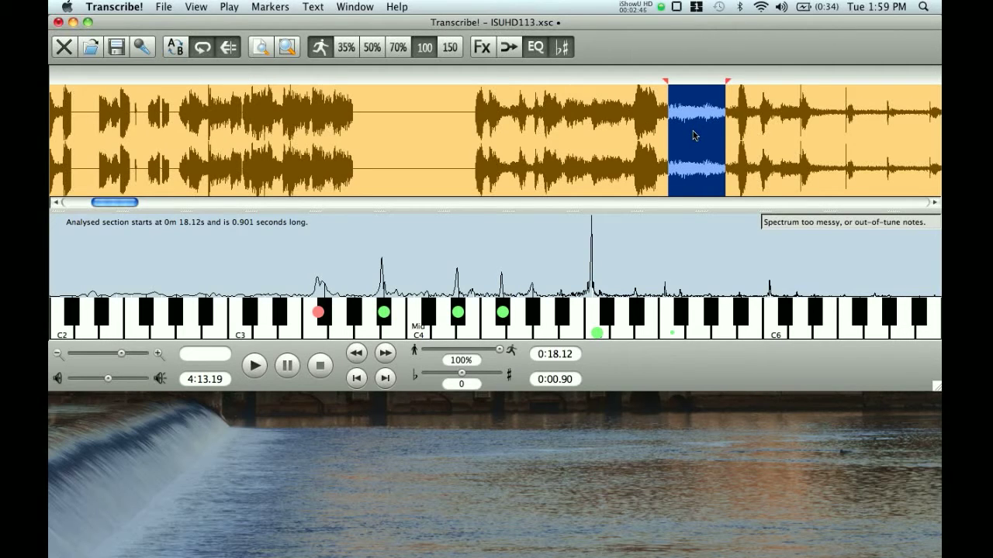
{"action": "key", "text": "space"}
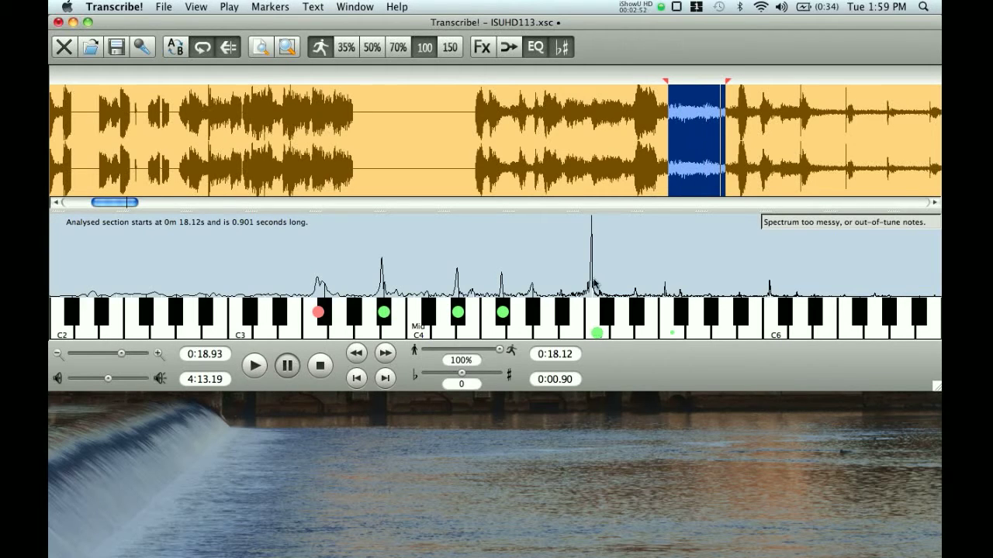
{"action": "left_click", "coordinate": [591, 326]}
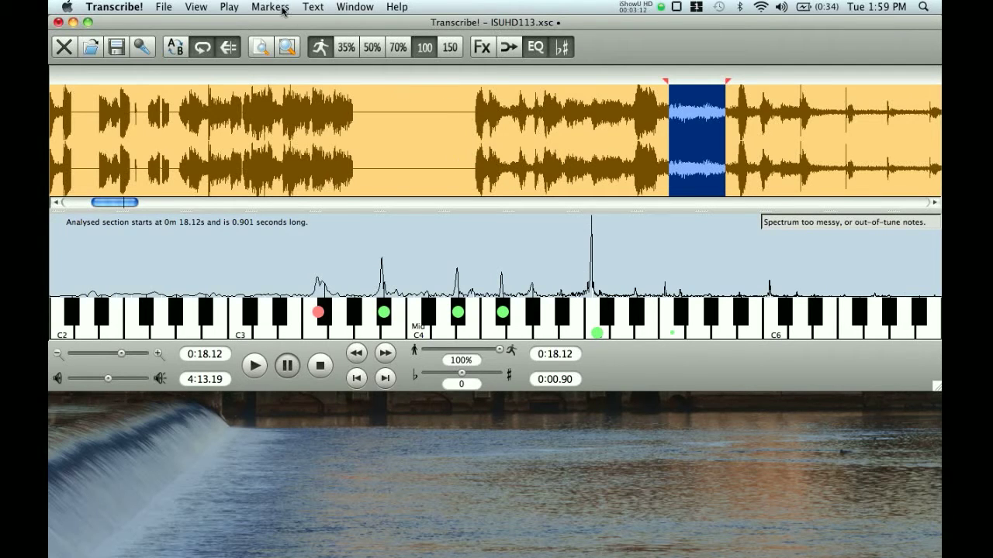
Hide the spectrum display and make the window taller to enlarge the waveform and keyboard
{"action": "left_click", "coordinate": [205, 6]}
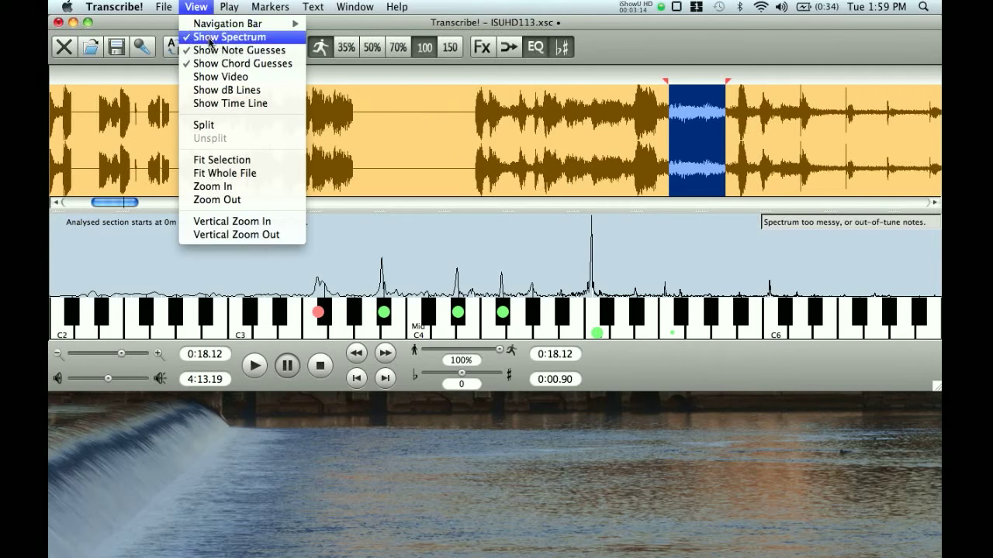
{"action": "left_click", "coordinate": [211, 37]}
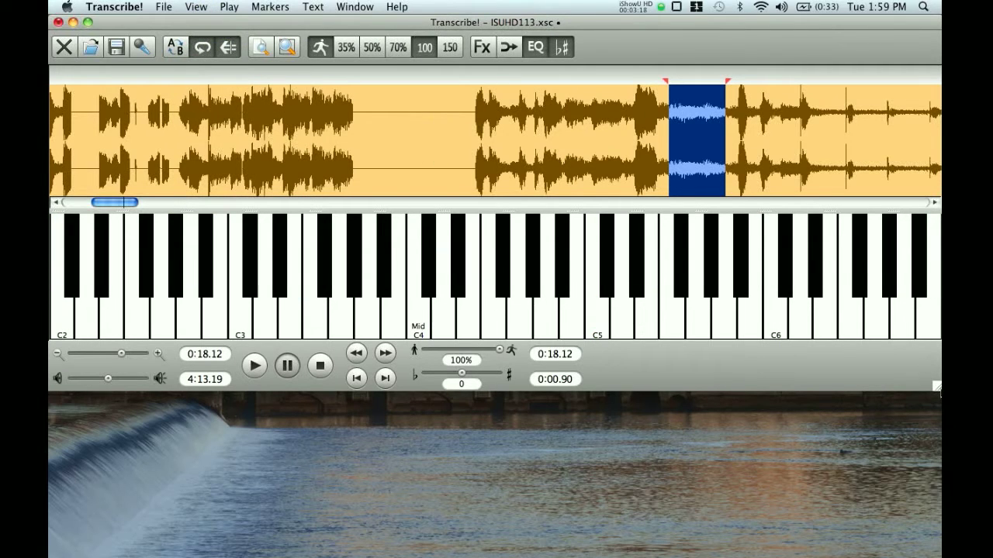
{"action": "left_click_drag", "start_coordinate": [937, 390], "coordinate": [935, 439]}
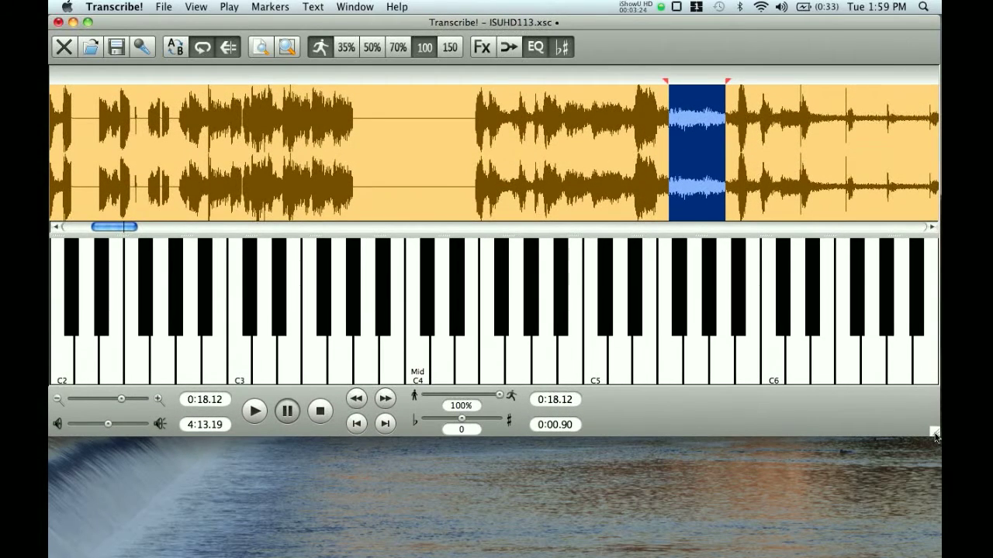
Place the playback start at 0:14.90, just before the sound resumes, and look through the available marker commands
{"action": "left_click", "coordinate": [494, 166]}
{"action": "left_click", "coordinate": [475, 166]}
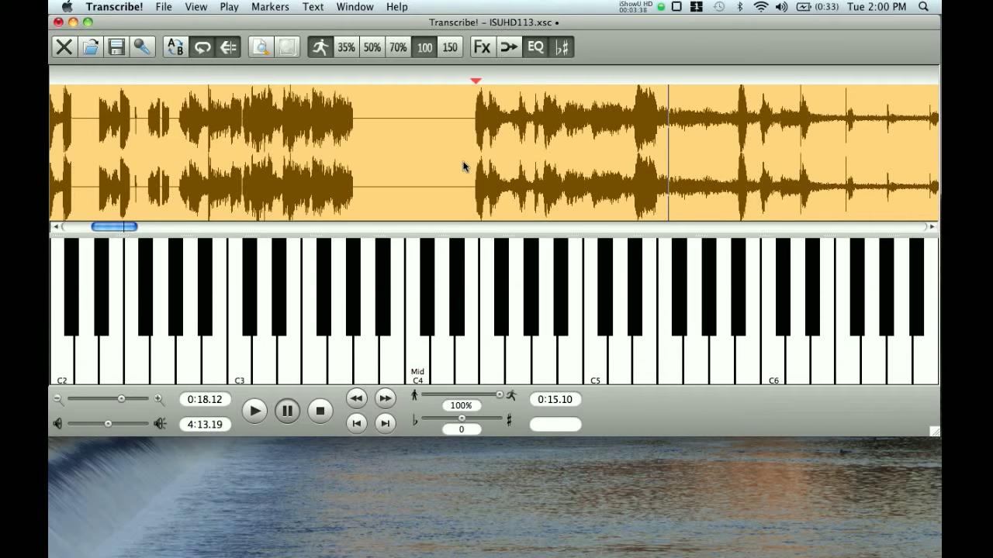
{"action": "left_click", "coordinate": [464, 166]}
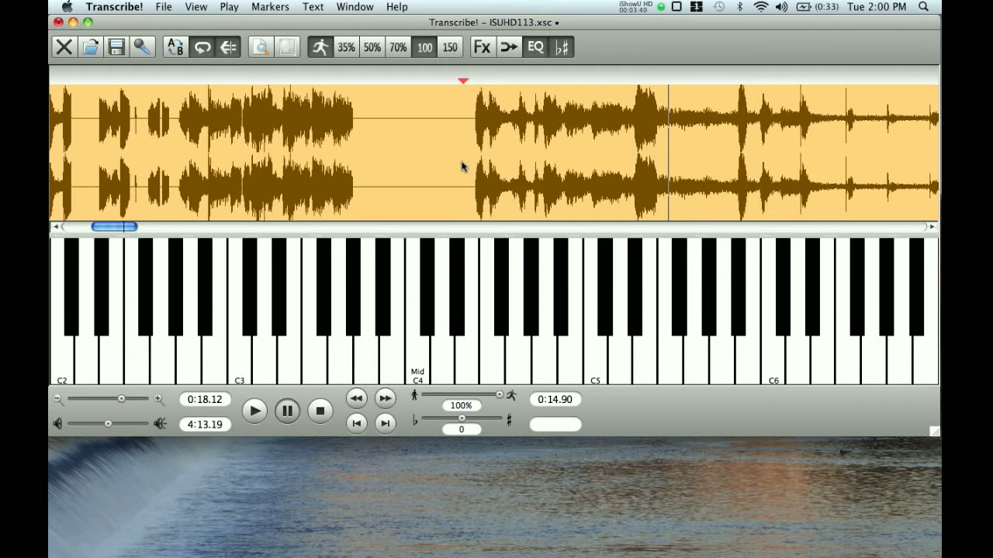
{"action": "left_click", "coordinate": [270, 7]}
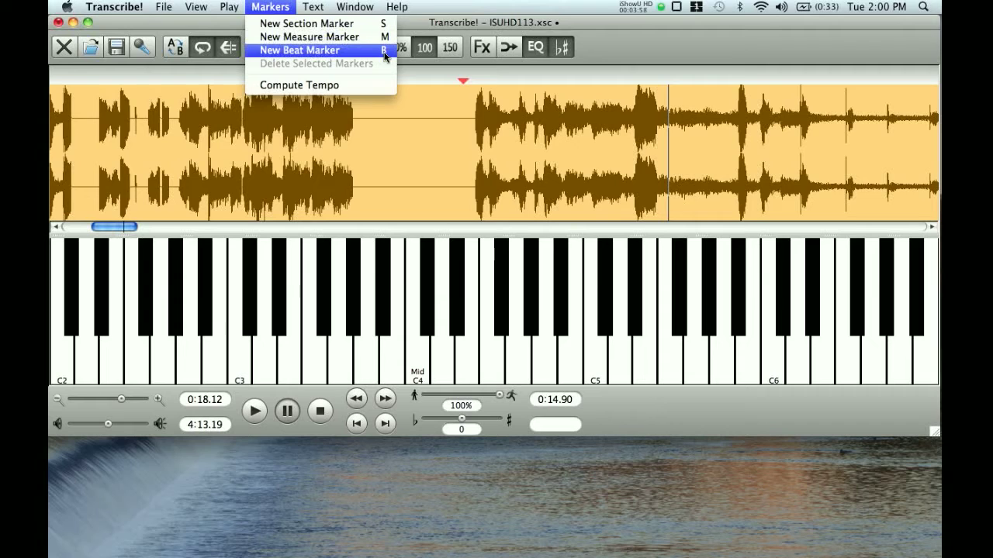
{"action": "left_click", "coordinate": [464, 112]}
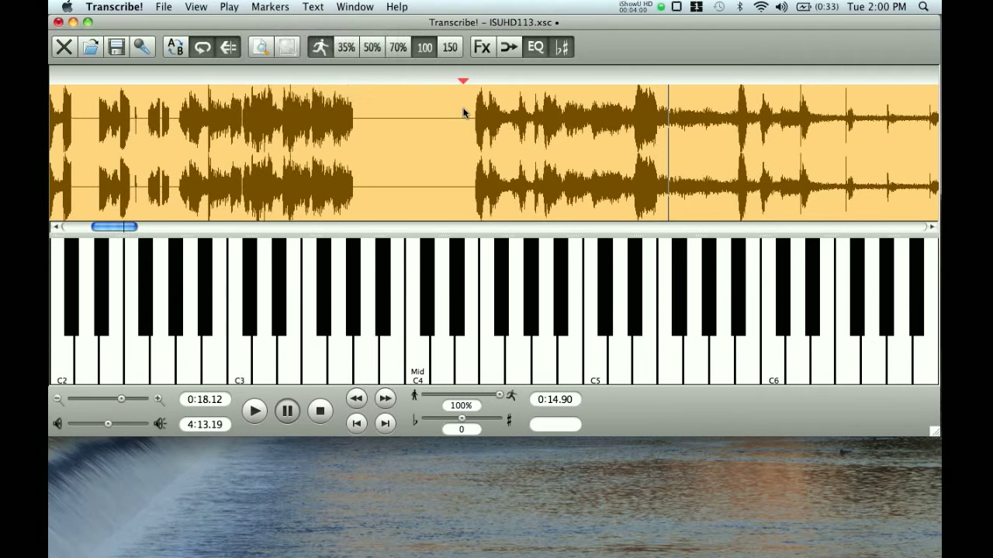
Try to add beat markers in time with the music while playing the recording from 0:15.07
{"action": "left_click", "coordinate": [394, 120]}
{"action": "key", "text": "space"}
{"action": "key", "text": "b"}
{"action": "key", "text": "b"}
{"action": "key", "text": "b"}
{"action": "key", "text": "b"}
{"action": "key", "text": "b"}
{"action": "key", "text": "b"}
{"action": "key", "text": "space"}
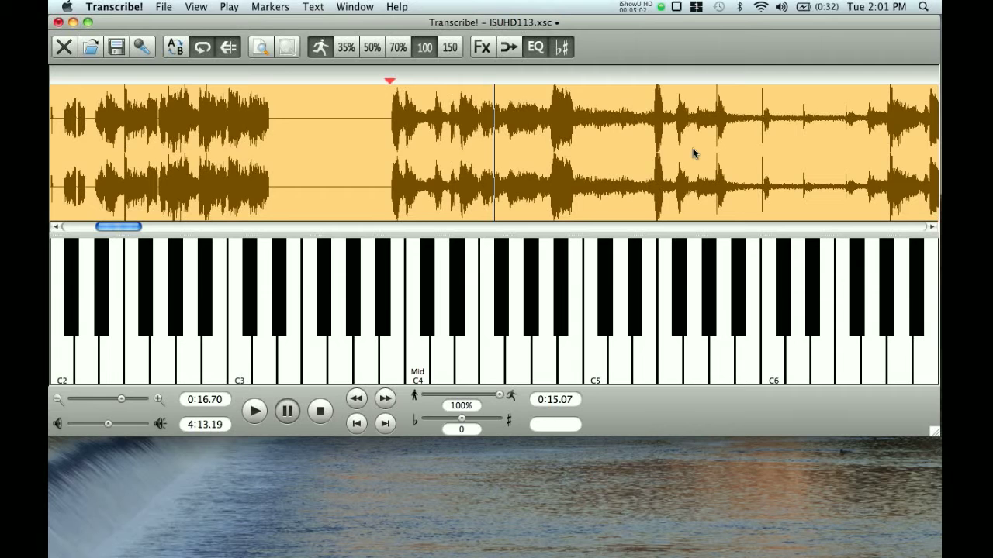
Play the recording from 0:19.07 and pause it at about 0:23
{"action": "left_click", "coordinate": [643, 155]}
{"action": "key", "text": "space"}
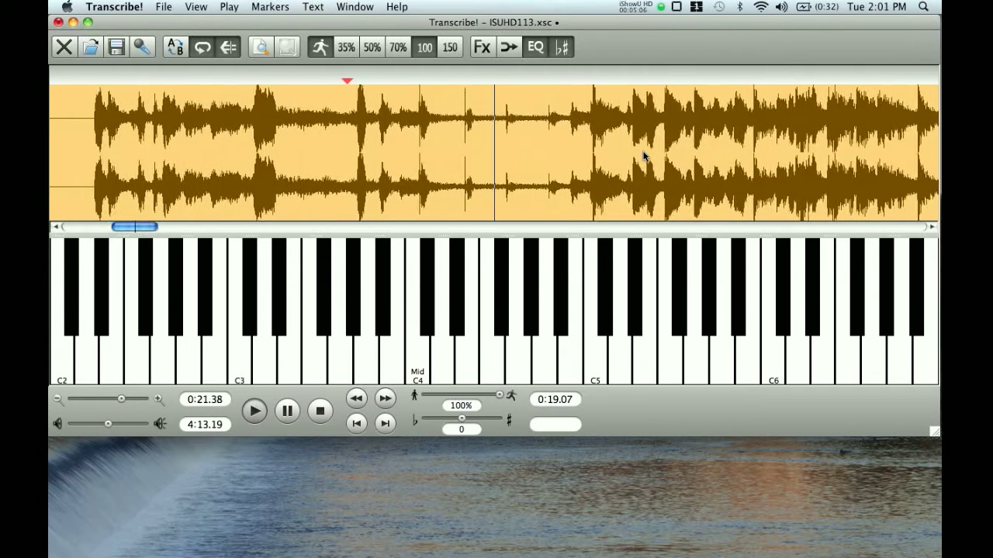
{"action": "key", "text": "space"}
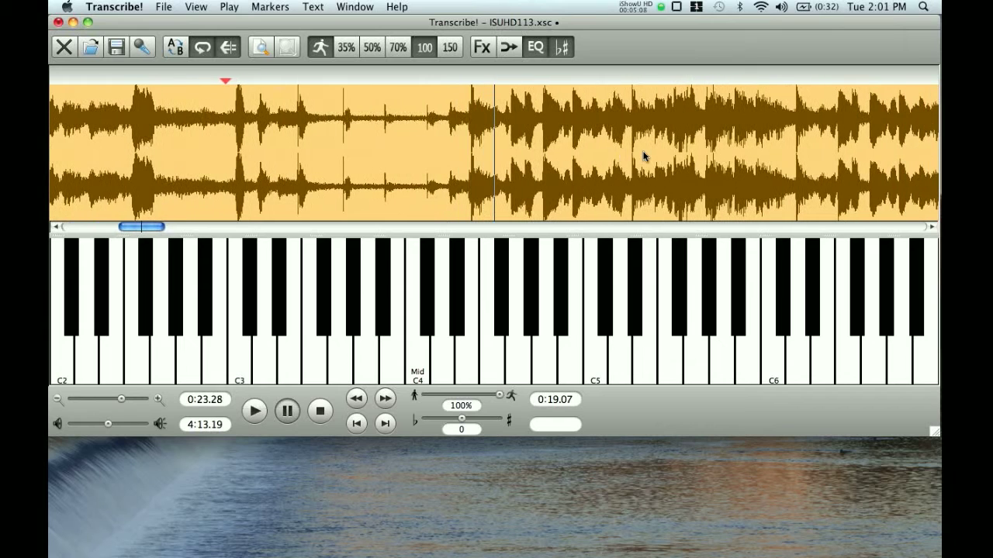
Add beat markers in time with the music while playing from 0:19.57 and again from 0:18.93
{"action": "left_click", "coordinate": [291, 118]}
{"action": "left_click", "coordinate": [258, 120]}
{"action": "key", "text": "space"}
{"action": "key", "text": "m"}
{"action": "key", "text": "m"}
{"action": "key", "text": "m"}
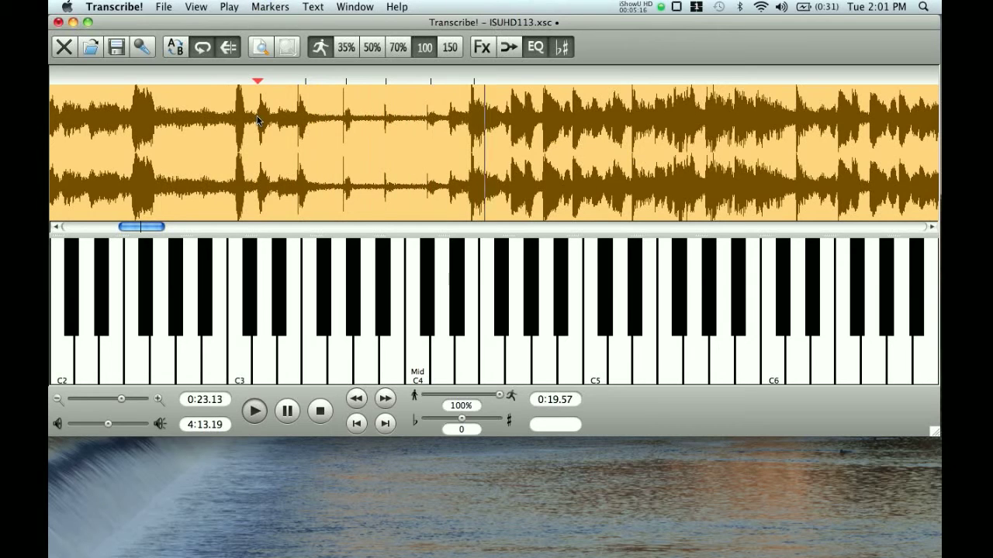
{"action": "key", "text": "space"}
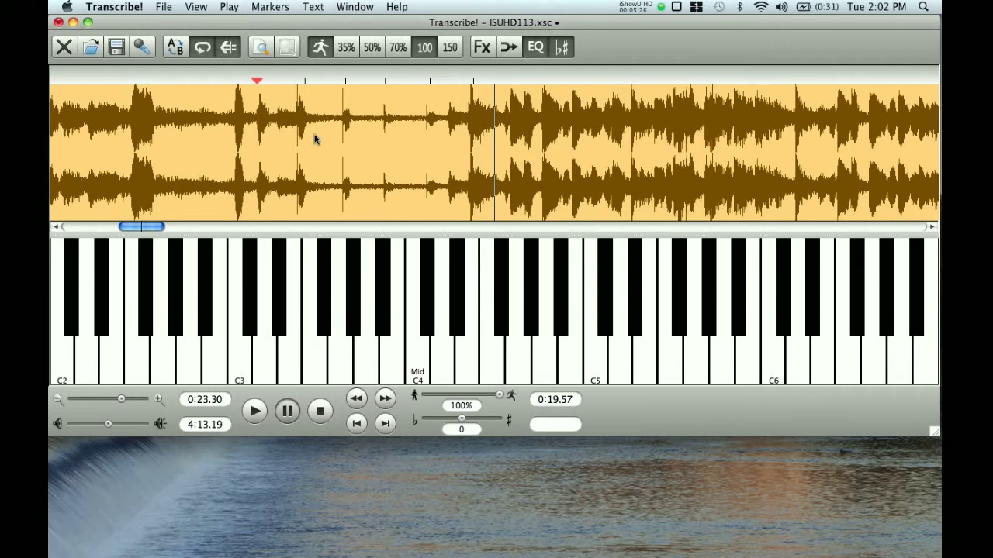
{"action": "left_click", "coordinate": [216, 124]}
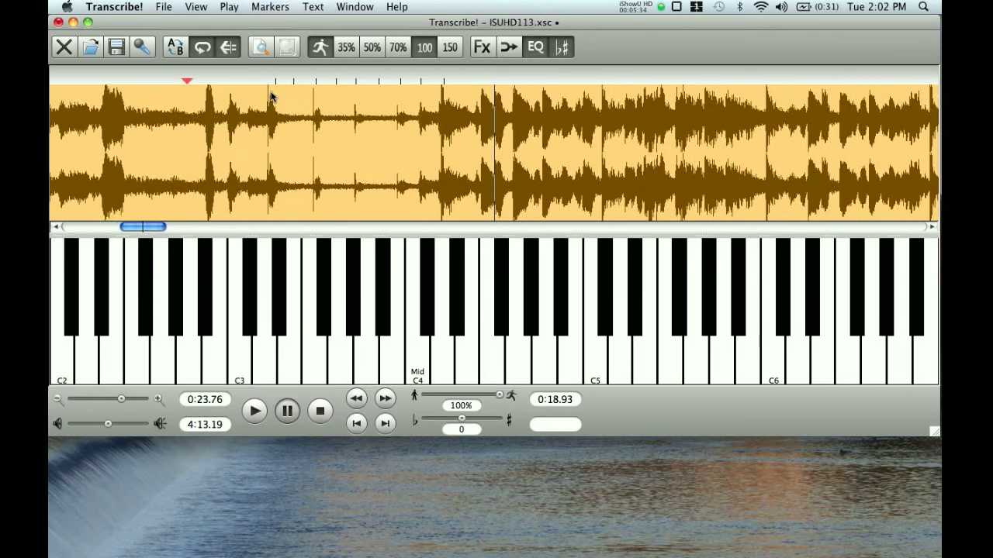
Select the roughly 3-second passage from 0:20.12 containing the beat markers and delete those markers
{"action": "left_click_drag", "start_coordinate": [266, 100], "coordinate": [455, 120]}
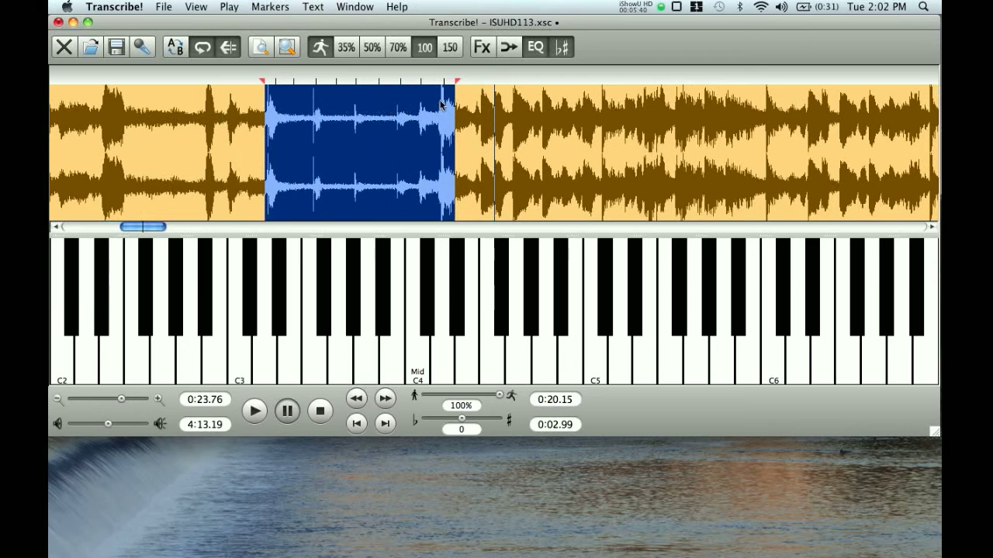
{"action": "left_click", "coordinate": [495, 112]}
{"action": "left_click_drag", "start_coordinate": [264, 110], "coordinate": [452, 123]}
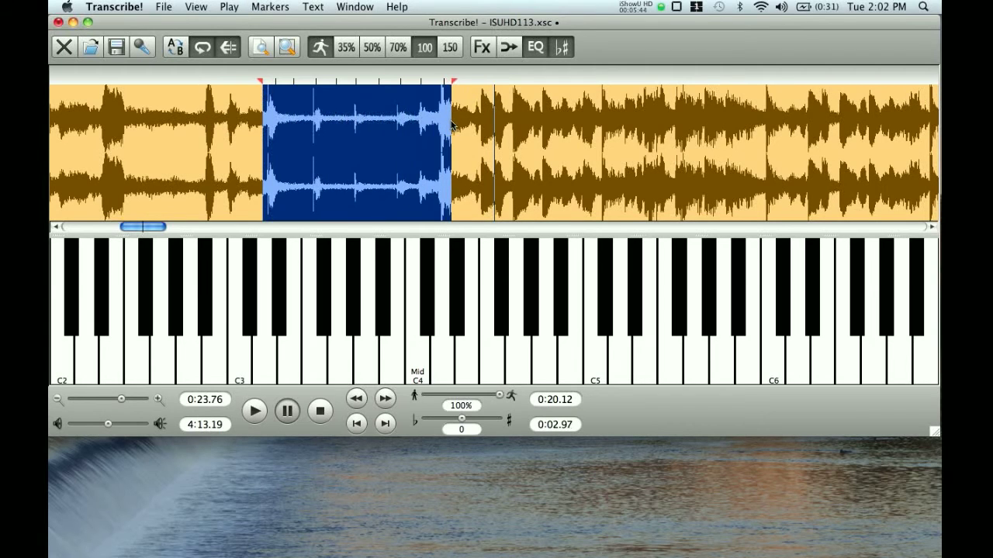
{"action": "left_click", "coordinate": [284, 8]}
{"action": "left_click", "coordinate": [277, 63]}
{"action": "left_click", "coordinate": [611, 184]}
{"action": "left_click", "coordinate": [397, 145]}
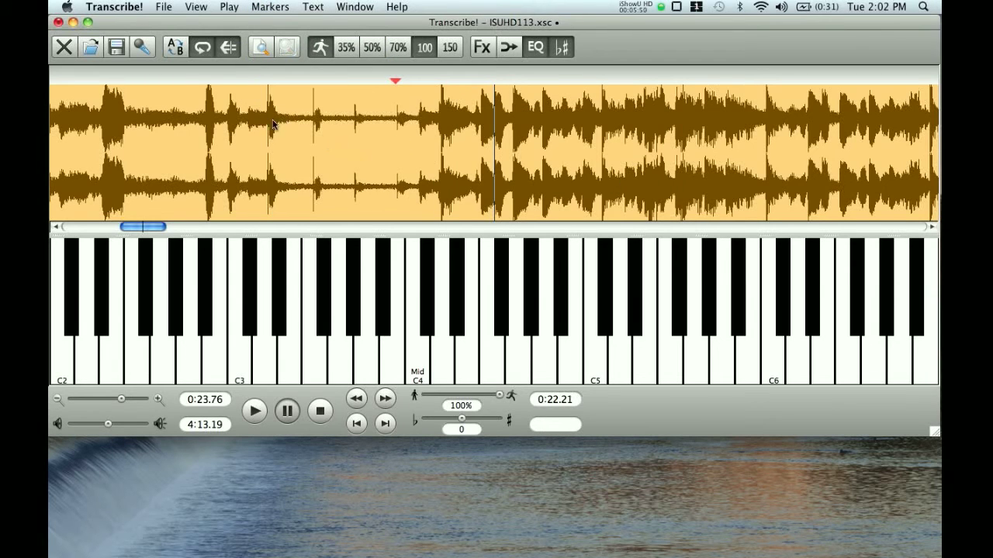
Play from 0:19.85 and add five measure markers in time with the music, then pause playback
{"action": "left_click", "coordinate": [245, 124]}
{"action": "key", "text": "space"}
{"action": "key", "text": "m"}
{"action": "key", "text": "m"}
{"action": "key", "text": "m"}
{"action": "key", "text": "m"}
{"action": "key", "text": "m"}
{"action": "key", "text": "space"}
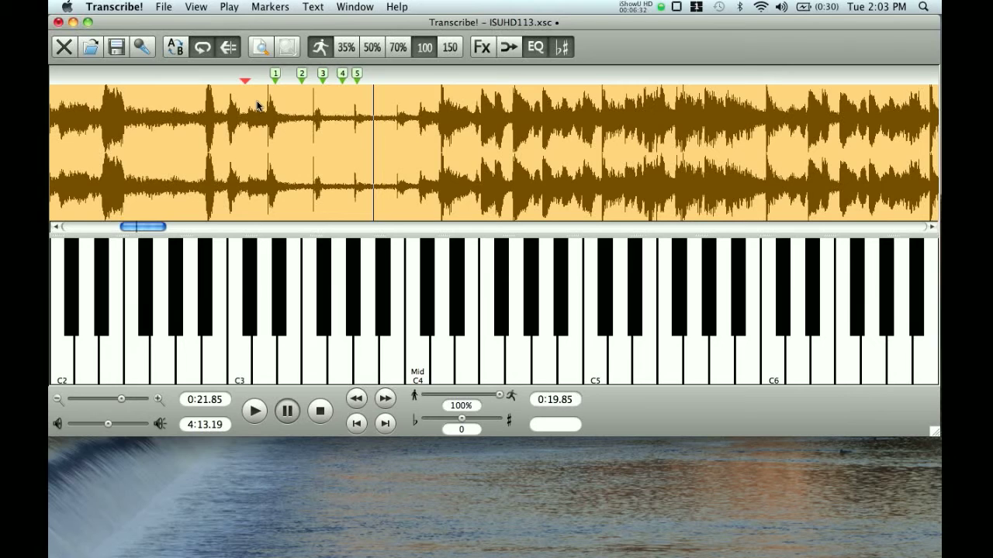
Select the roughly 2-second passage from 0:19.98 containing measure markers 1 to 5 and delete those five markers
{"action": "left_click_drag", "start_coordinate": [254, 106], "coordinate": [377, 108]}
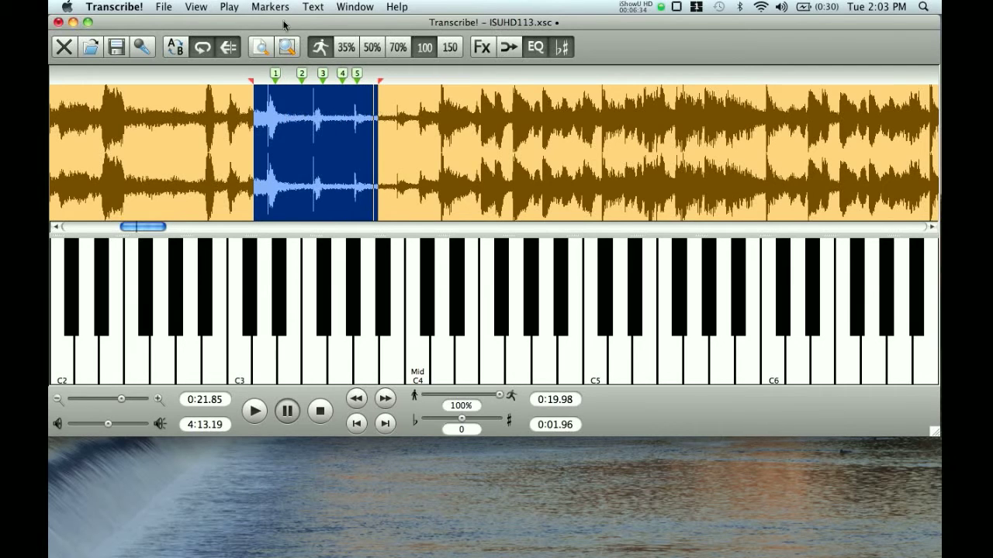
{"action": "left_click", "coordinate": [270, 6]}
{"action": "left_click", "coordinate": [272, 65]}
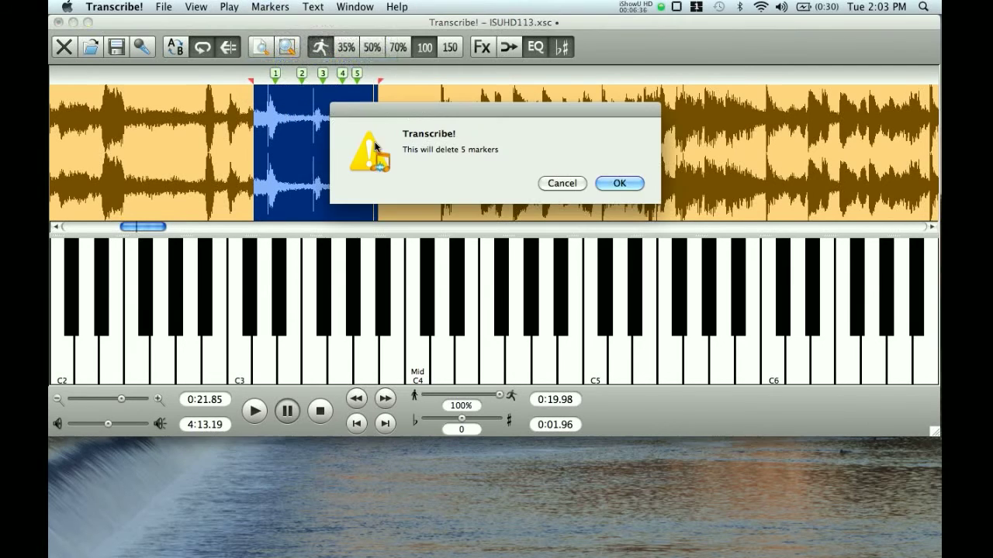
{"action": "key", "text": "Return"}
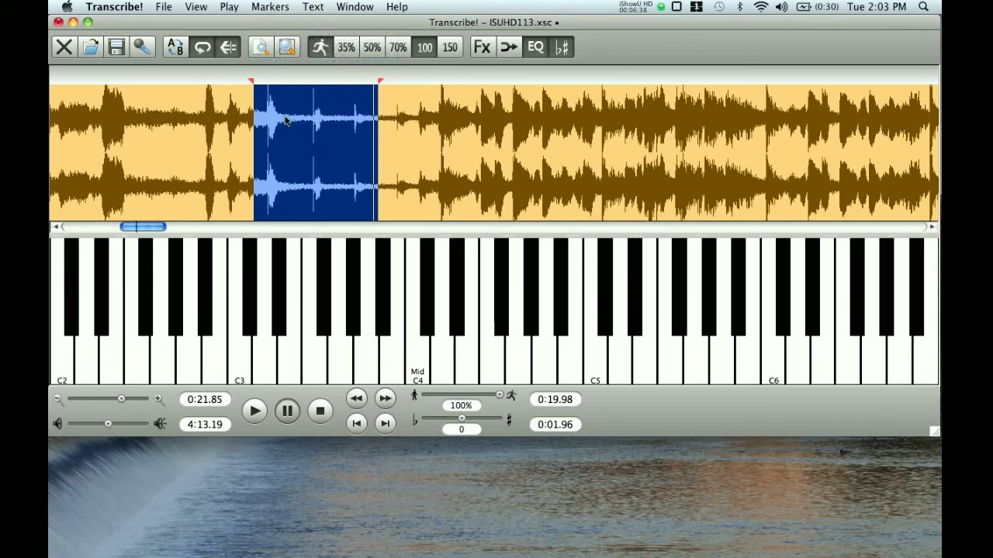
Play from 0:19.90 and mark each measure in time with the music through measure 63, adding three beat markers between successive measure markers
{"action": "left_click", "coordinate": [248, 118]}
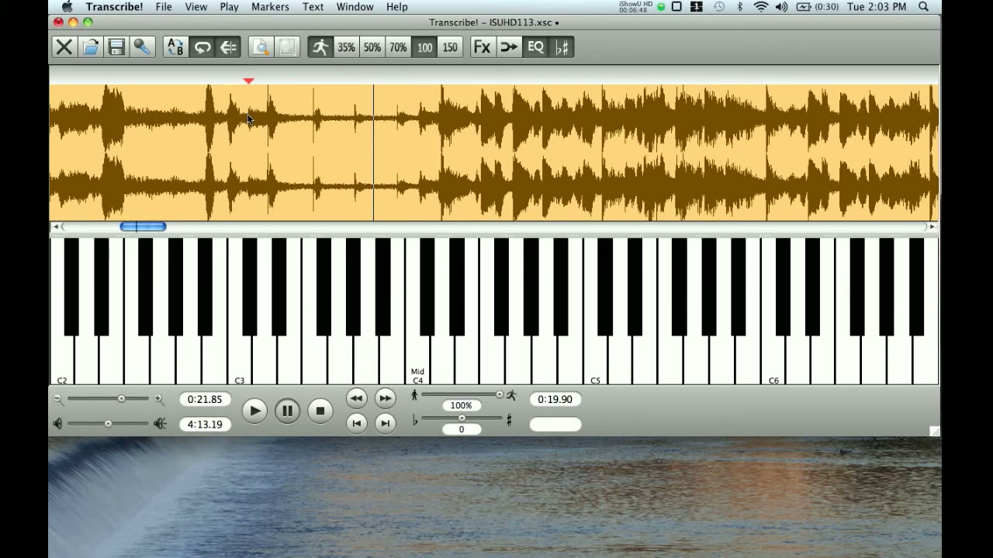
{"action": "key", "text": "space"}
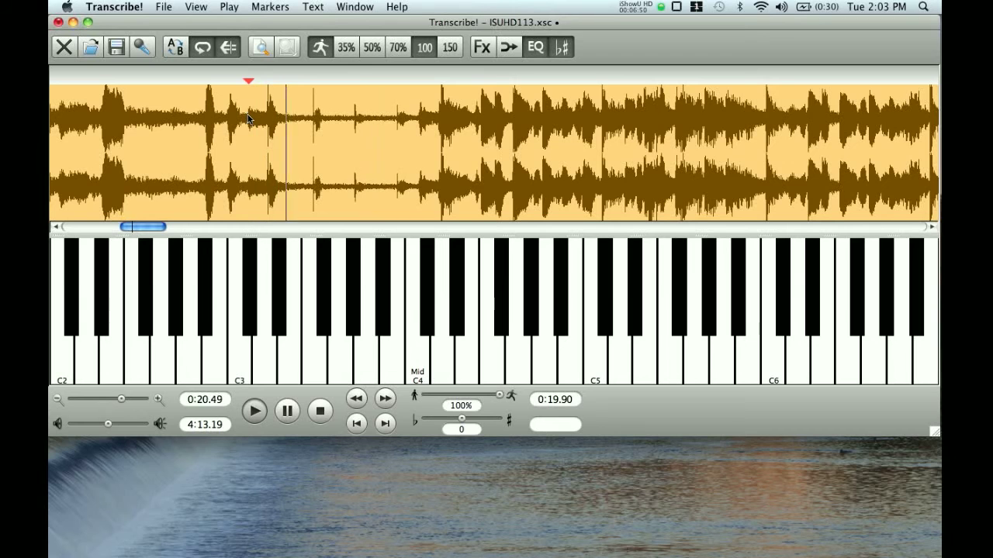
{"action": "key", "text": "m"}
{"action": "key", "text": "m"}
{"action": "key", "text": "b"}
{"action": "key", "text": "b"}
{"action": "key", "text": "b"}
{"action": "key", "text": "b"}
{"action": "key", "text": "b"}
{"action": "key", "text": "m"}
{"action": "key", "text": "b"}
{"action": "key", "text": "b"}
{"action": "key", "text": "b"}
{"action": "key", "text": "m"}
{"action": "key", "text": "b"}
{"action": "key", "text": "b"}
{"action": "key", "text": "b"}
{"action": "key", "text": "m"}
{"action": "key", "text": "b"}
{"action": "key", "text": "m"}
{"action": "key", "text": "b"}
{"action": "key", "text": "b"}
{"action": "key", "text": "b"}
{"action": "key", "text": "m"}
{"action": "key", "text": "b"}
{"action": "key", "text": "b"}
{"action": "key", "text": "b"}
{"action": "key", "text": "m"}
{"action": "key", "text": "b"}
{"action": "key", "text": "b"}
{"action": "key", "text": "b"}
{"action": "key", "text": "m"}
{"action": "key", "text": "b"}
{"action": "key", "text": "b"}
{"action": "key", "text": "b"}
{"action": "key", "text": "m"}
{"action": "key", "text": "b"}
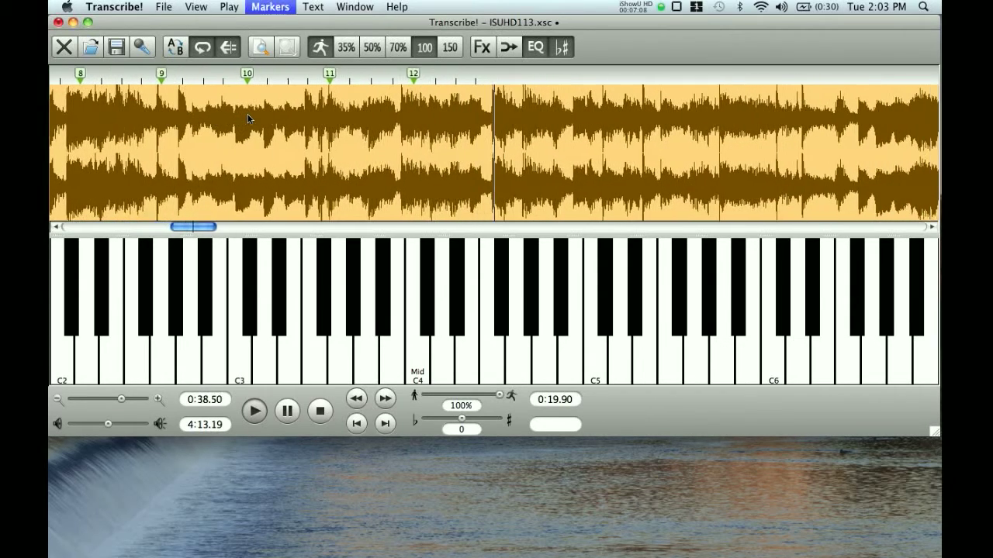
{"action": "key", "text": "m"}
{"action": "key", "text": "b"}
{"action": "key", "text": "b"}
{"action": "key", "text": "b"}
{"action": "key", "text": "m"}
{"action": "key", "text": "b"}
{"action": "key", "text": "b"}
{"action": "key", "text": "b"}
{"action": "key", "text": "b"}
{"action": "key", "text": "m"}
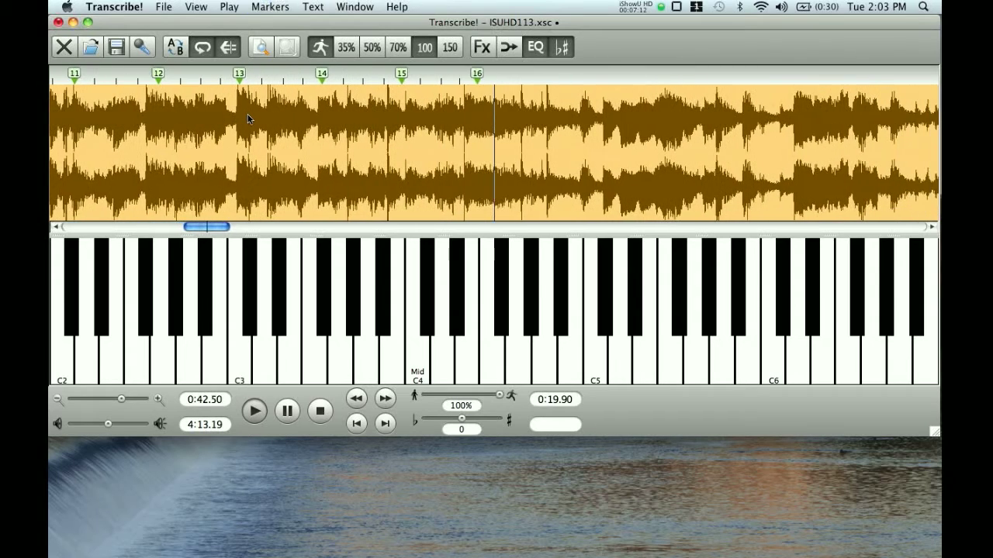
{"action": "key", "text": "b"}
{"action": "key", "text": "m"}
{"action": "key", "text": "b"}
{"action": "key", "text": "b"}
{"action": "key", "text": "b"}
{"action": "key", "text": "m"}
{"action": "key", "text": "b"}
{"action": "key", "text": "b"}
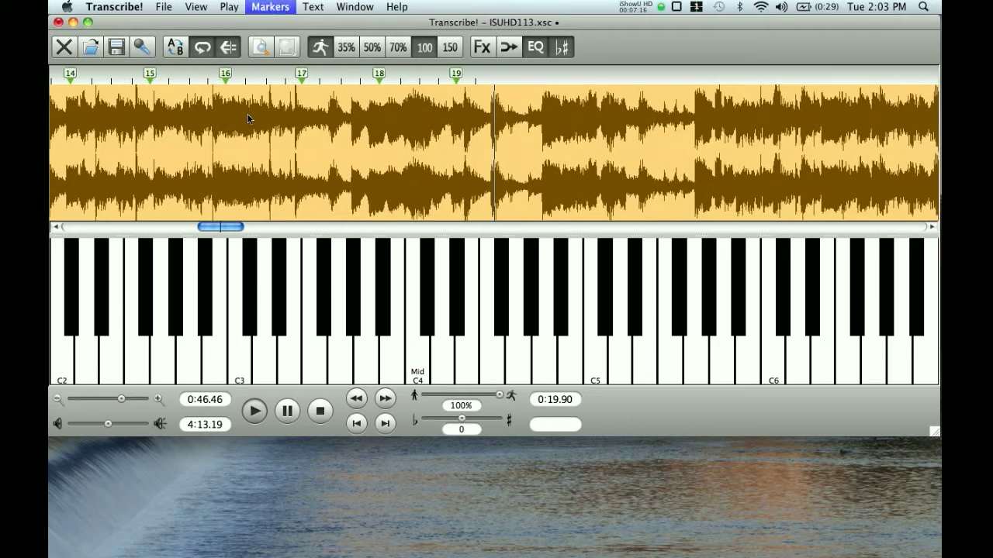
{"action": "key", "text": "b"}
{"action": "key", "text": "b"}
{"action": "key", "text": "m"}
{"action": "key", "text": "b"}
{"action": "key", "text": "b"}
{"action": "key", "text": "b"}
{"action": "key", "text": "m"}
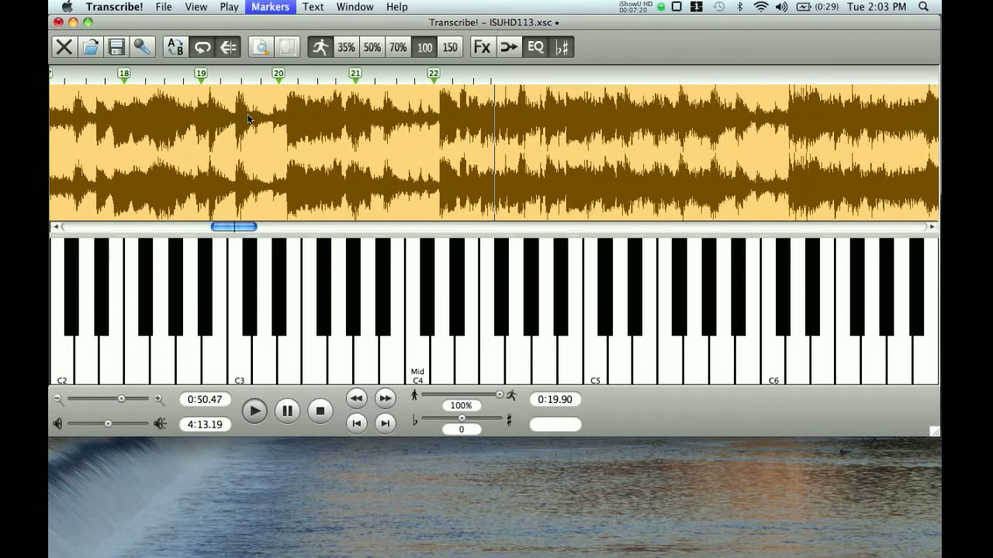
{"action": "key", "text": "b"}
{"action": "key", "text": "m"}
{"action": "key", "text": "b"}
{"action": "key", "text": "b"}
{"action": "key", "text": "b"}
{"action": "key", "text": "m"}
{"action": "key", "text": "b"}
{"action": "key", "text": "b"}
{"action": "key", "text": "b"}
{"action": "key", "text": "b"}
{"action": "key", "text": "m"}
{"action": "key", "text": "b"}
{"action": "key", "text": "b"}
{"action": "key", "text": "b"}
{"action": "key", "text": "m"}
{"action": "key", "text": "b"}
{"action": "key", "text": "m"}
{"action": "key", "text": "b"}
{"action": "key", "text": "b"}
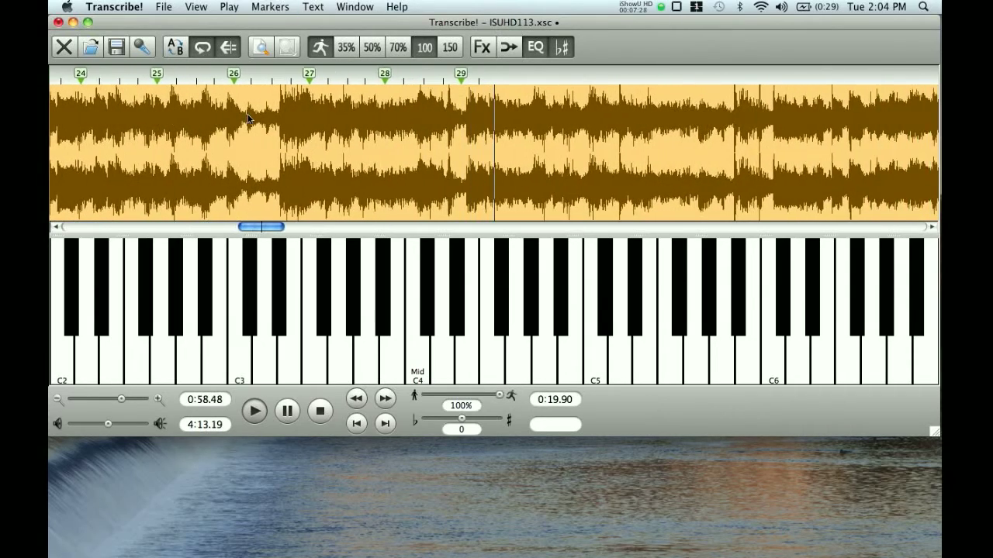
{"action": "key", "text": "b"}
{"action": "key", "text": "m"}
{"action": "key", "text": "b"}
{"action": "key", "text": "b"}
{"action": "key", "text": "b"}
{"action": "key", "text": "m"}
{"action": "key", "text": "b"}
{"action": "key", "text": "b"}
{"action": "key", "text": "b"}
{"action": "key", "text": "b"}
{"action": "key", "text": "b"}
{"action": "key", "text": "m"}
{"action": "key", "text": "b"}
{"action": "key", "text": "m"}
{"action": "key", "text": "b"}
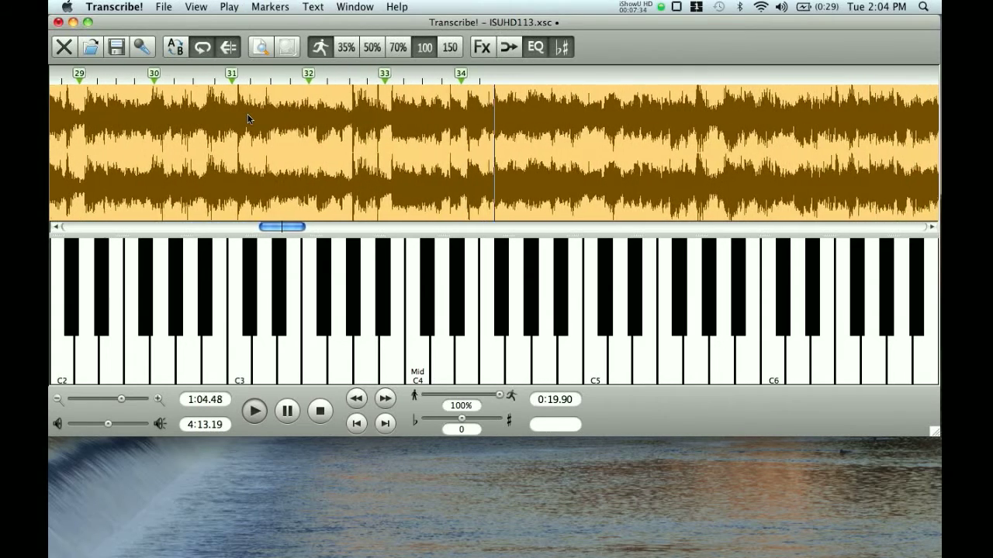
{"action": "key", "text": "m"}
{"action": "key", "text": "b"}
{"action": "key", "text": "b"}
{"action": "key", "text": "b"}
{"action": "key", "text": "b"}
{"action": "key", "text": "m"}
{"action": "key", "text": "b"}
{"action": "key", "text": "b"}
{"action": "key", "text": "m"}
{"action": "key", "text": "b"}
{"action": "key", "text": "m"}
{"action": "key", "text": "b"}
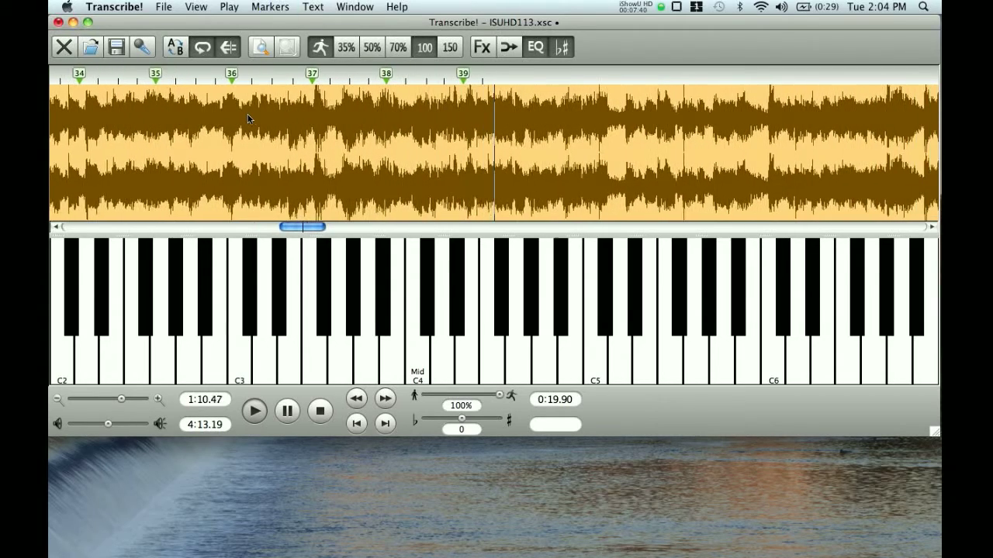
{"action": "key", "text": "m"}
{"action": "key", "text": "b"}
{"action": "key", "text": "b"}
{"action": "key", "text": "b"}
{"action": "key", "text": "b"}
{"action": "key", "text": "b"}
{"action": "key", "text": "b"}
{"action": "key", "text": "b"}
{"action": "key", "text": "m"}
{"action": "key", "text": "b"}
{"action": "key", "text": "b"}
{"action": "key", "text": "b"}
{"action": "key", "text": "m"}
{"action": "key", "text": "b"}
{"action": "key", "text": "b"}
{"action": "key", "text": "b"}
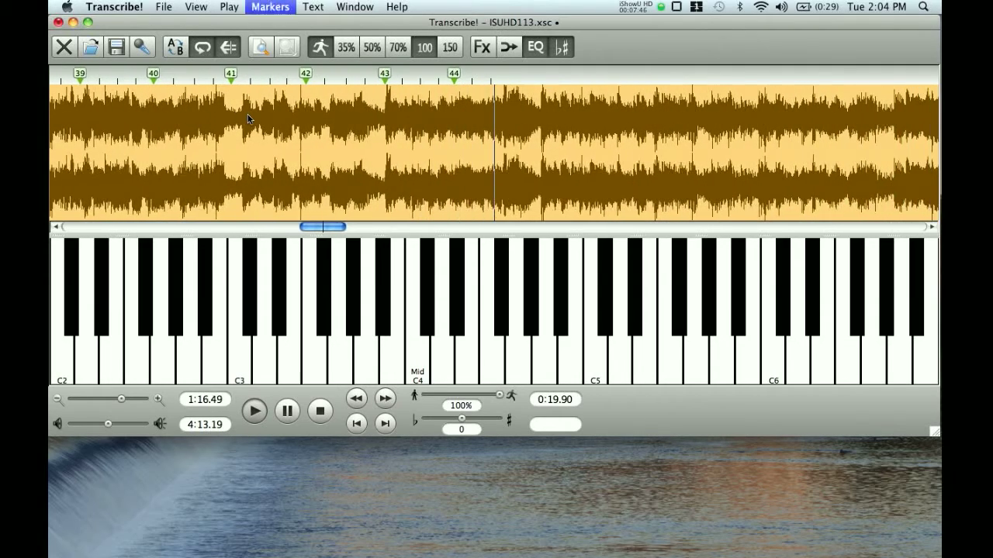
{"action": "key", "text": "b"}
{"action": "key", "text": "b"}
{"action": "key", "text": "b"}
{"action": "key", "text": "m"}
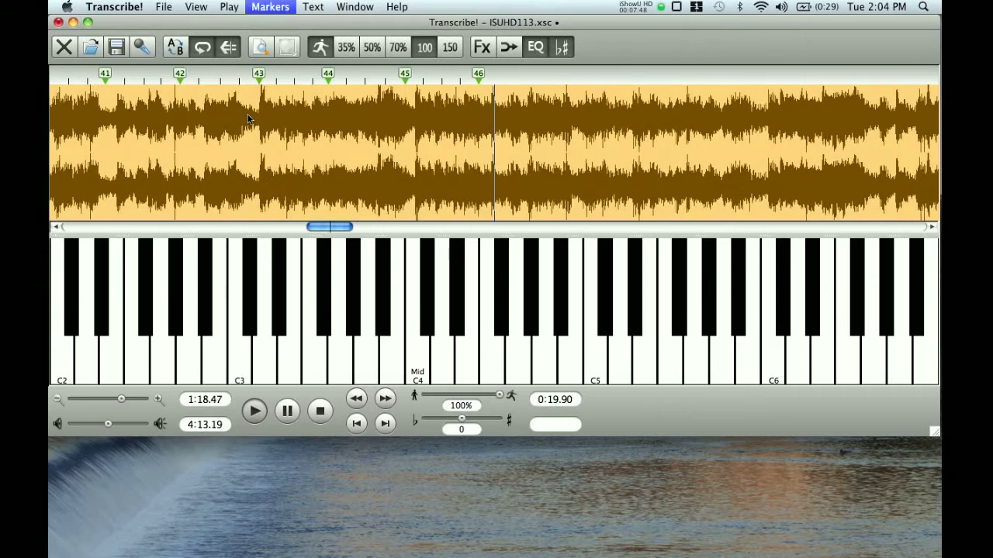
{"action": "key", "text": "b"}
{"action": "key", "text": "m"}
{"action": "key", "text": "b"}
{"action": "key", "text": "m"}
{"action": "key", "text": "b"}
{"action": "key", "text": "b"}
{"action": "key", "text": "b"}
{"action": "key", "text": "m"}
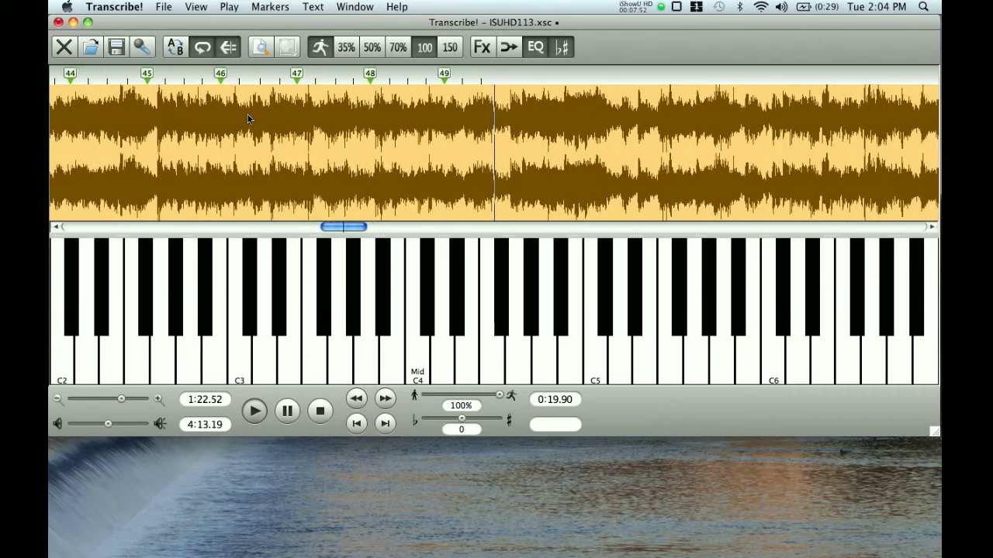
{"action": "key", "text": "b"}
{"action": "key", "text": "b"}
{"action": "key", "text": "b"}
{"action": "key", "text": "b"}
{"action": "key", "text": "b"}
{"action": "key", "text": "b"}
{"action": "key", "text": "b"}
{"action": "key", "text": "m"}
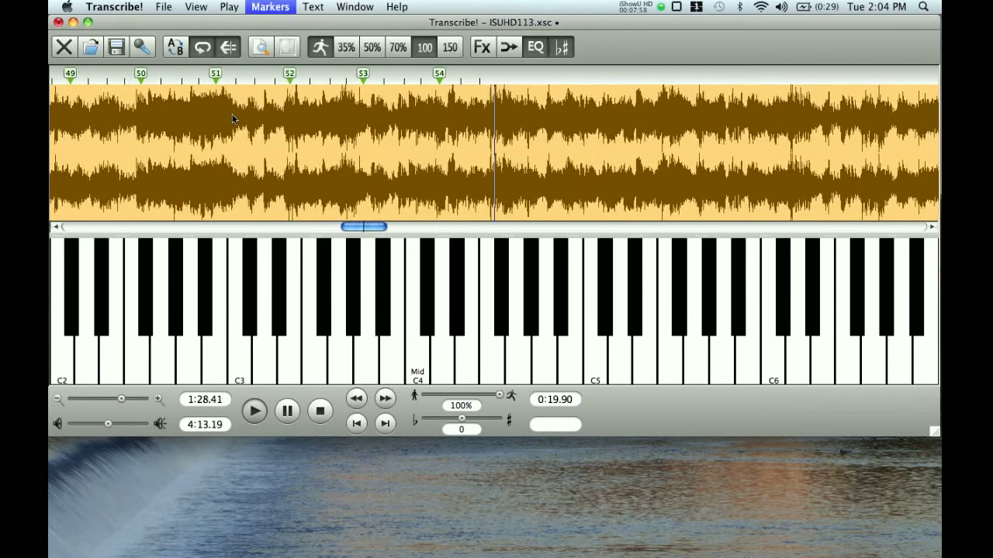
{"action": "key", "text": "b"}
{"action": "key", "text": "m"}
{"action": "key", "text": "b"}
{"action": "key", "text": "b"}
{"action": "key", "text": "b"}
{"action": "key", "text": "m"}
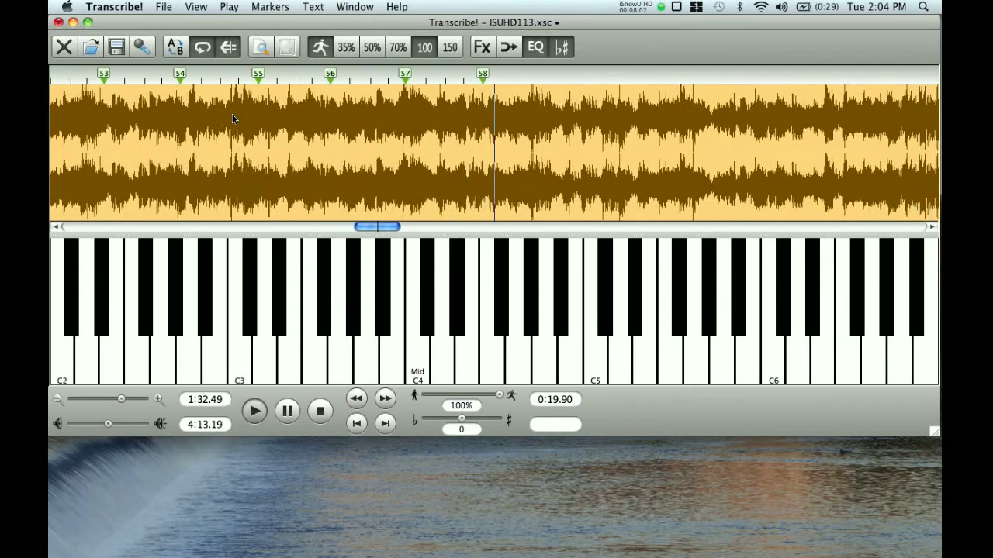
{"action": "key", "text": "m"}
{"action": "key", "text": "m"}
{"action": "key", "text": "m"}
{"action": "key", "text": "m"}
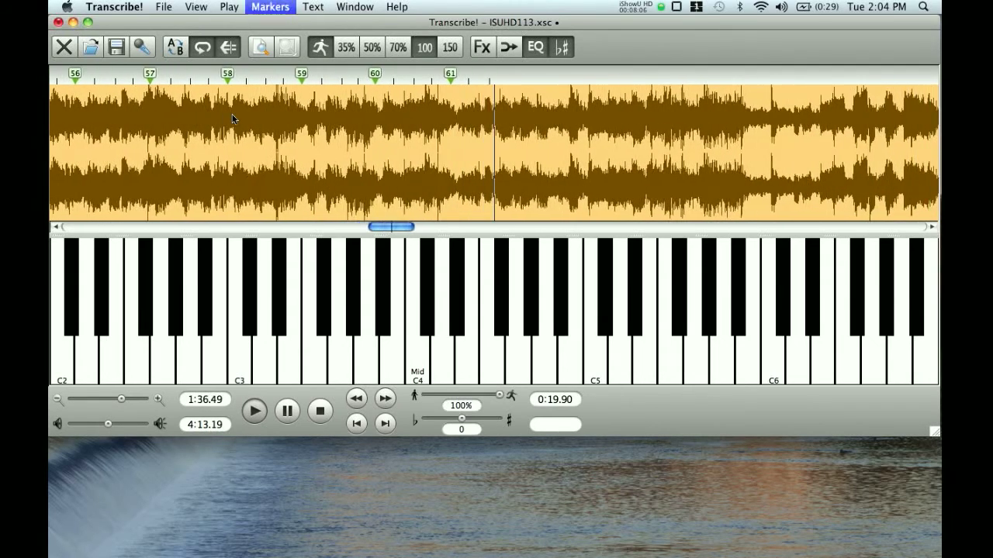
{"action": "key", "text": "m"}
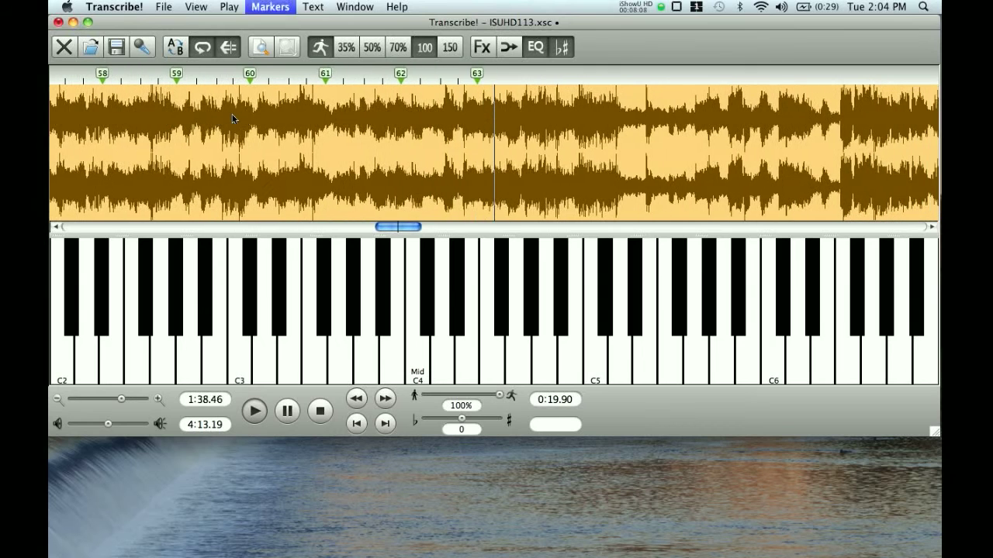
Mark measures 64 and 65 in time with the music, then pause playback
{"action": "key", "text": "m"}
{"action": "key", "text": "m"}
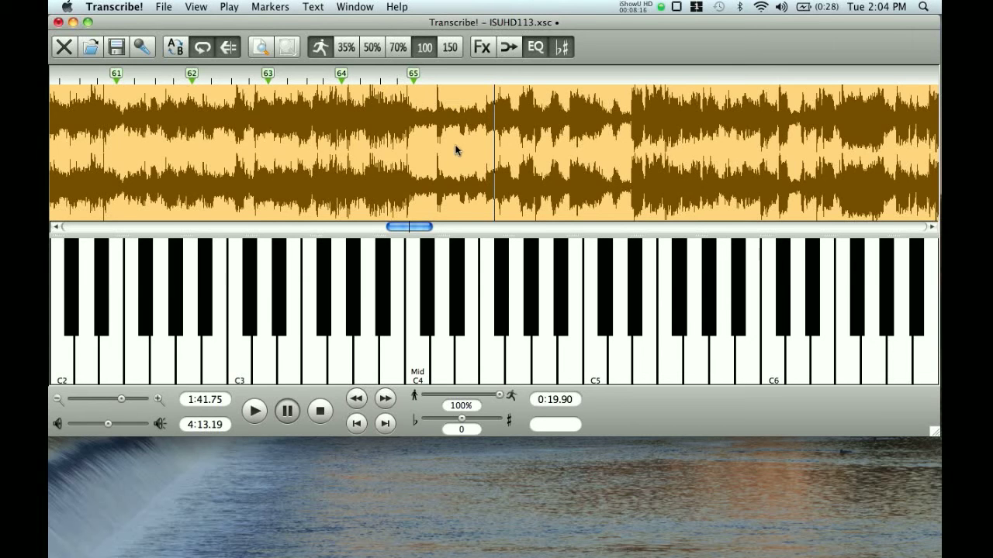
Review the earlier measure markers and play a short stretch from the measure 35 marker at 1:05.16
{"action": "scroll", "coordinate": [450, 147], "scroll_direction": "left", "scroll_amount": 5}
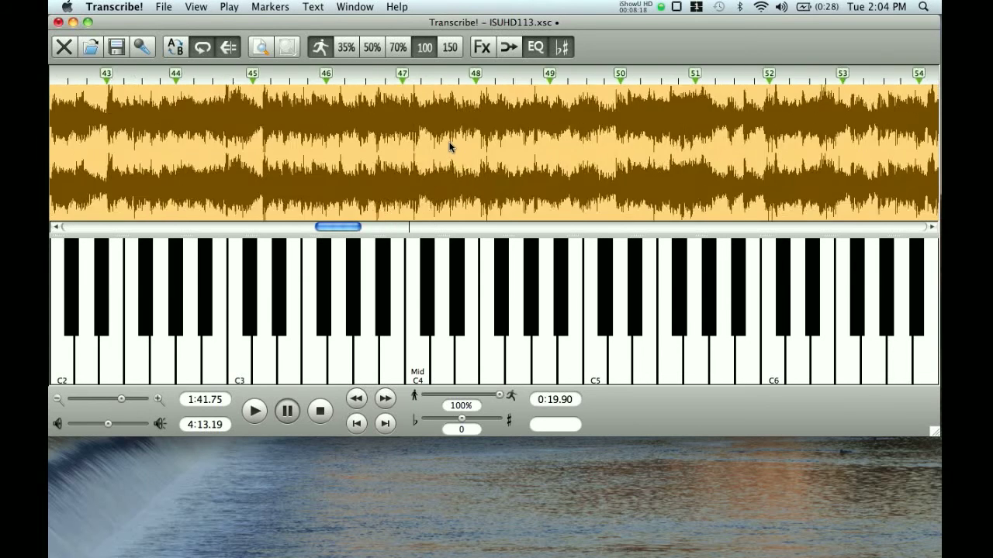
{"action": "scroll", "coordinate": [450, 147], "scroll_direction": "left", "scroll_amount": 10}
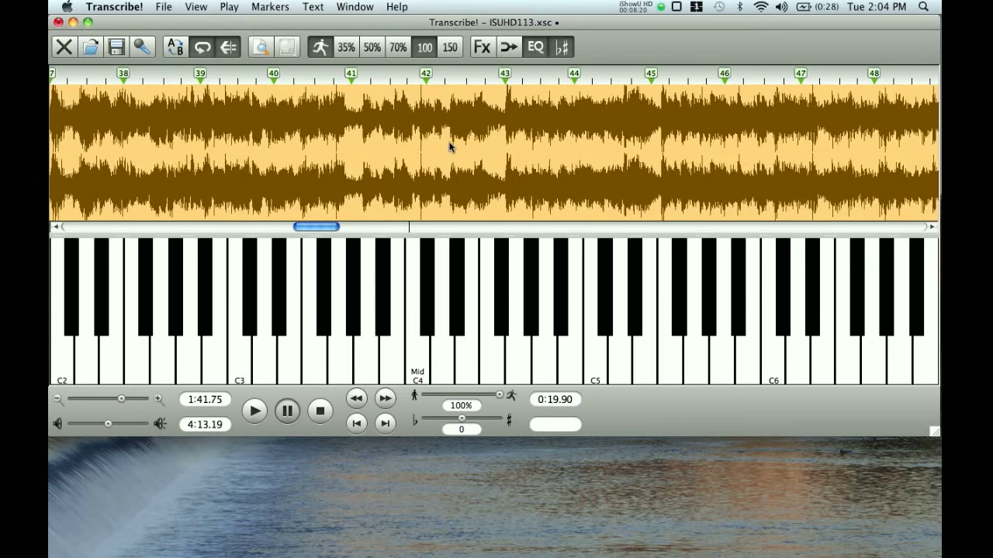
{"action": "scroll", "coordinate": [450, 148], "scroll_direction": "left", "scroll_amount": 3}
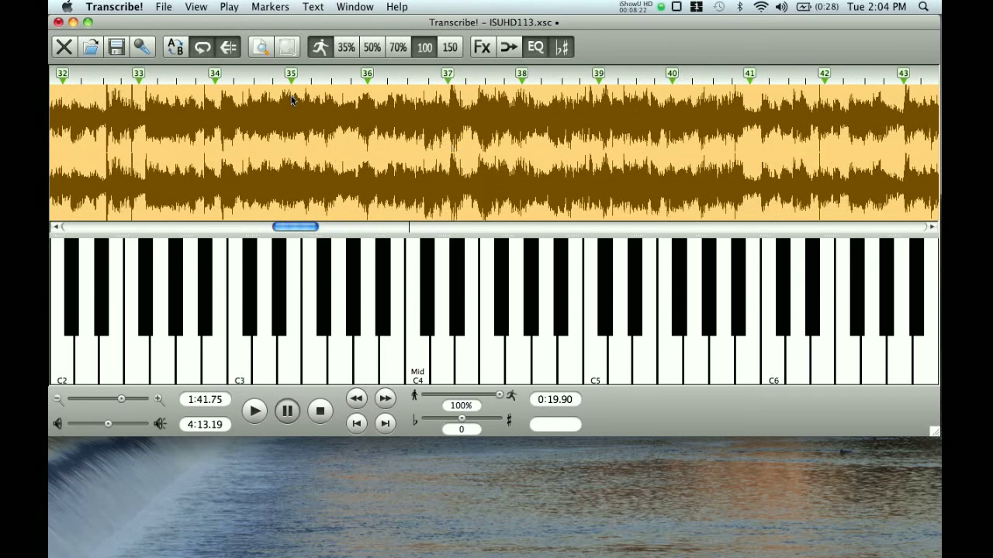
{"action": "key", "text": "space"}
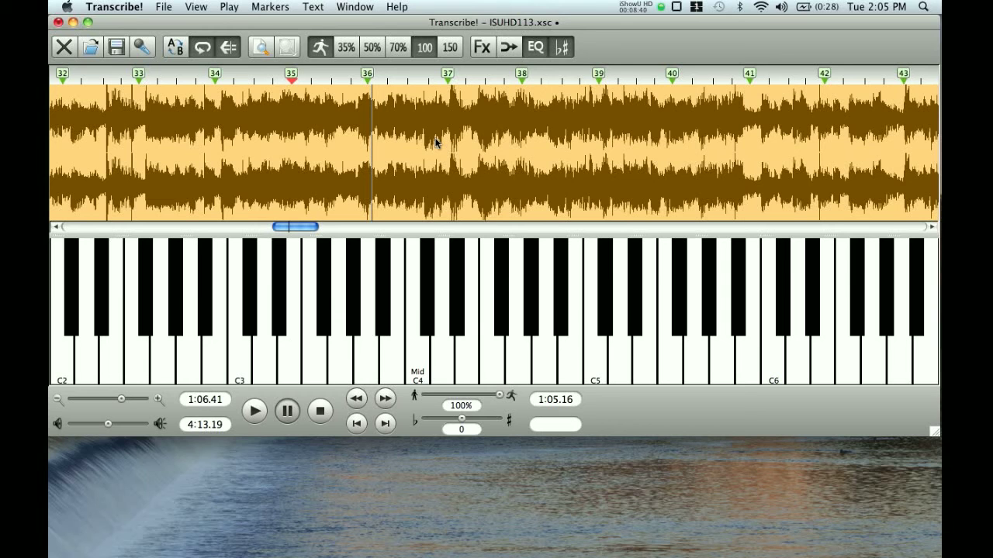
Select the roughly 81-second passage from 0:21.22 containing measure markers 1 to 65 and compute its average tempo
{"action": "scroll", "coordinate": [481, 139], "scroll_direction": "right", "scroll_amount": 10}
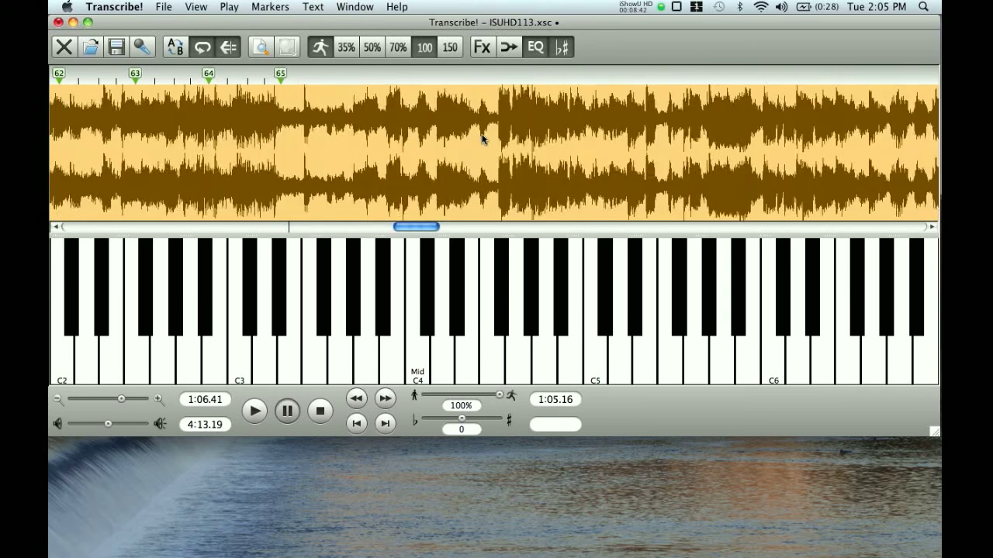
{"action": "scroll", "coordinate": [481, 138], "scroll_direction": "left", "scroll_amount": 6}
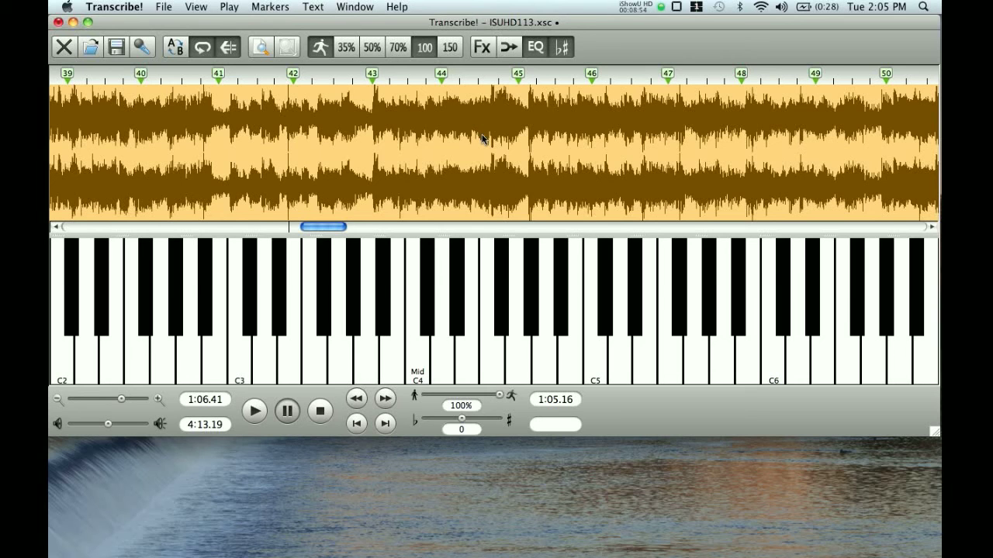
{"action": "scroll", "coordinate": [482, 138], "scroll_direction": "down", "scroll_amount": 5}
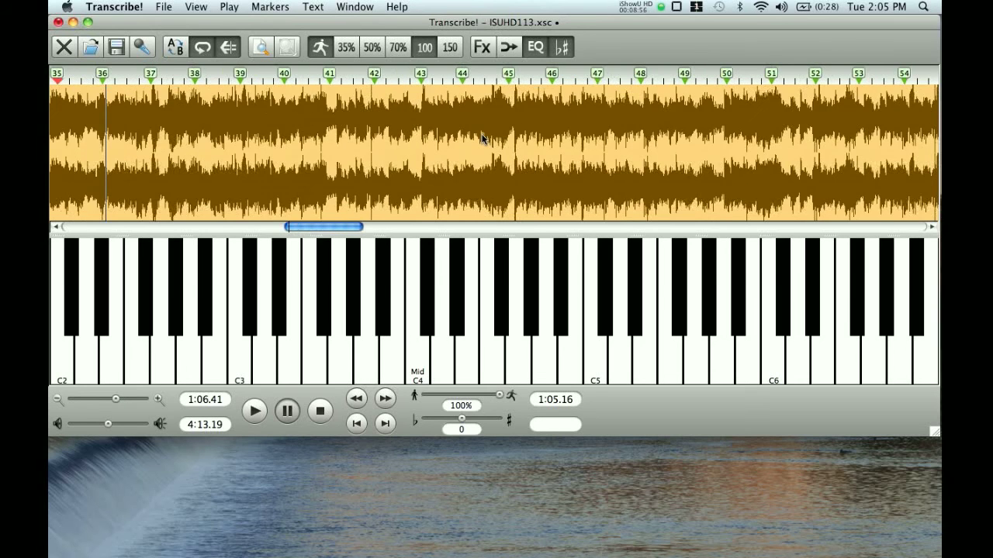
{"action": "scroll", "coordinate": [481, 139], "scroll_direction": "down", "scroll_amount": 5}
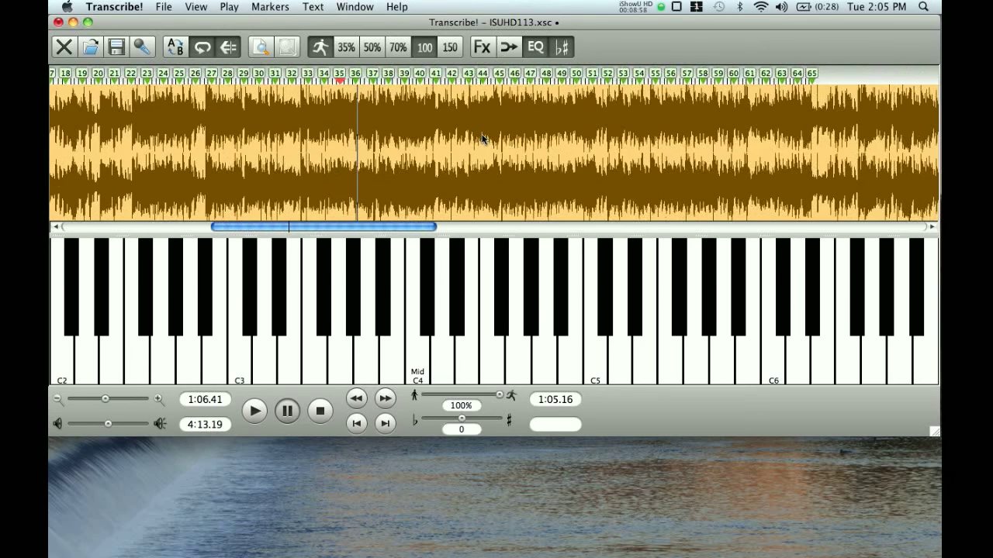
{"action": "scroll", "coordinate": [482, 139], "scroll_direction": "down", "scroll_amount": 2}
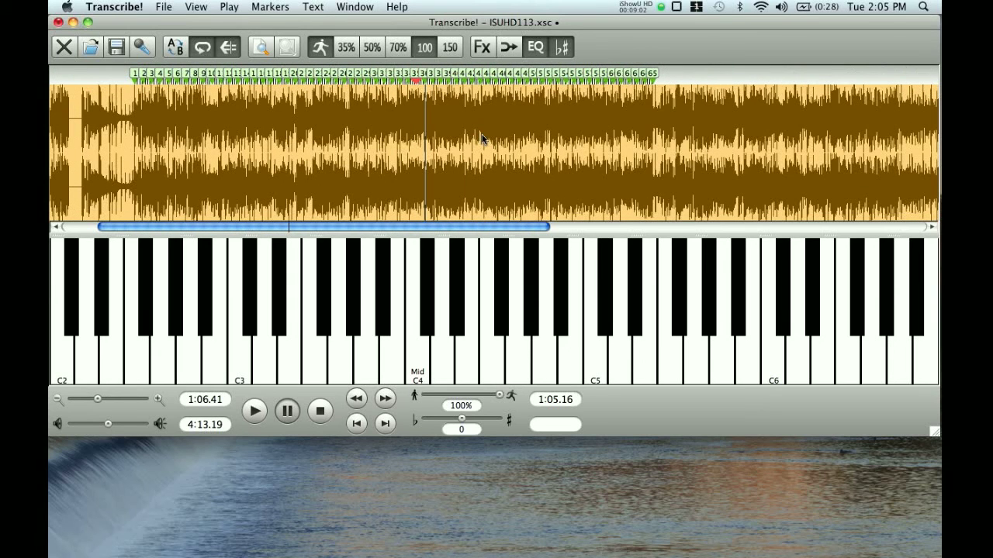
{"action": "left_click", "coordinate": [121, 97]}
{"action": "left_click_drag", "start_coordinate": [122, 97], "coordinate": [665, 113]}
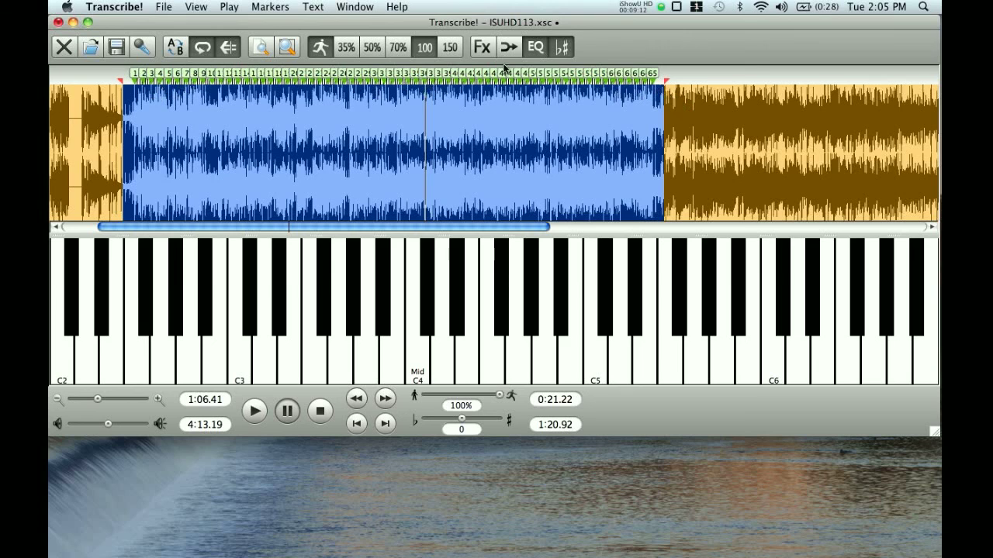
{"action": "left_click", "coordinate": [268, 10]}
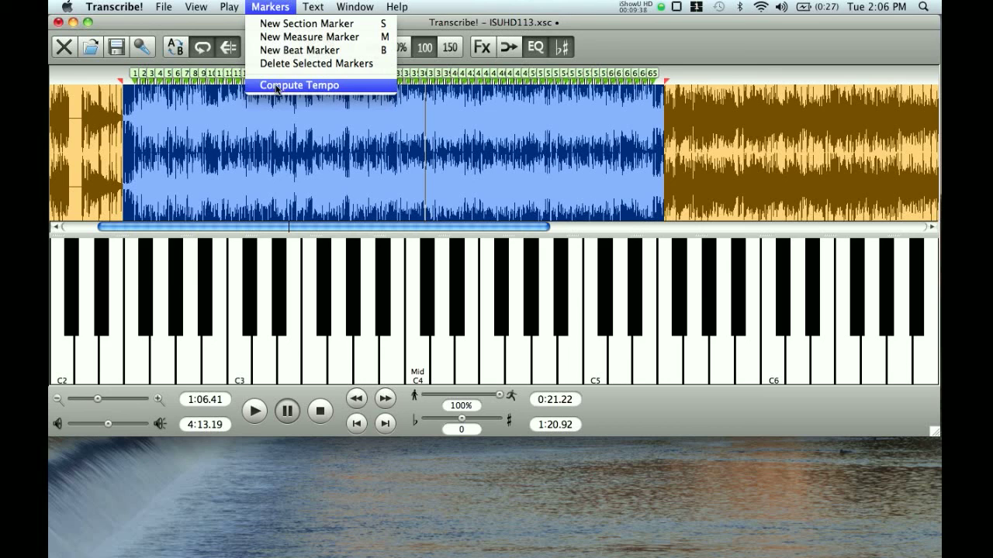
{"action": "left_click", "coordinate": [277, 87]}
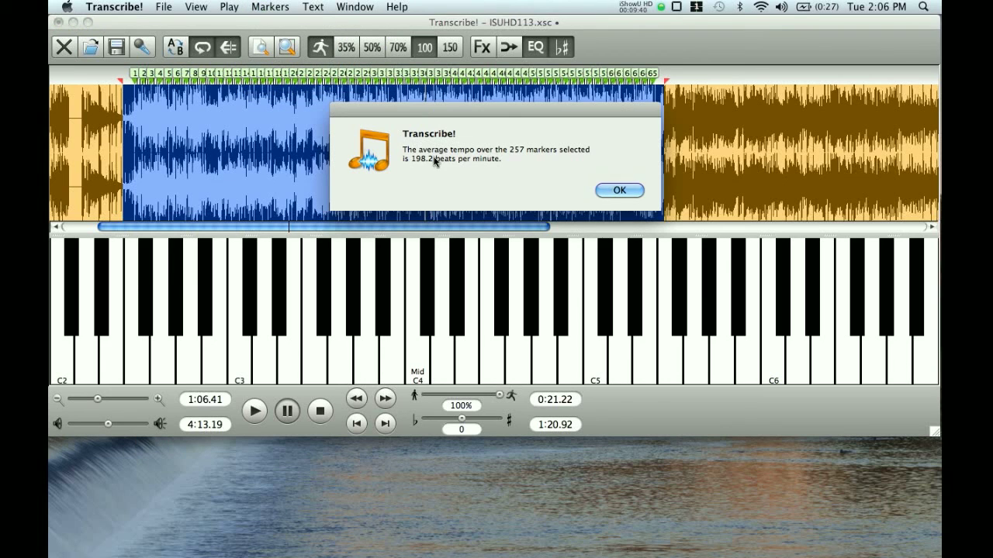